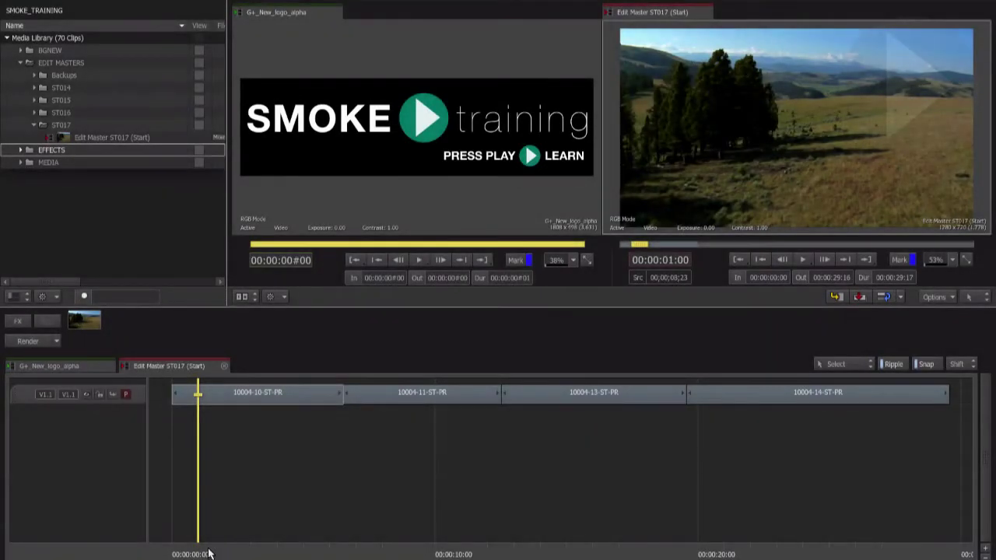
# Drag the playhead along the Edit Master ST017 timeline to sit over clip 10004-13-ST-PR
pyautogui.moveTo(213, 551); pyautogui.dragTo(562, 537)
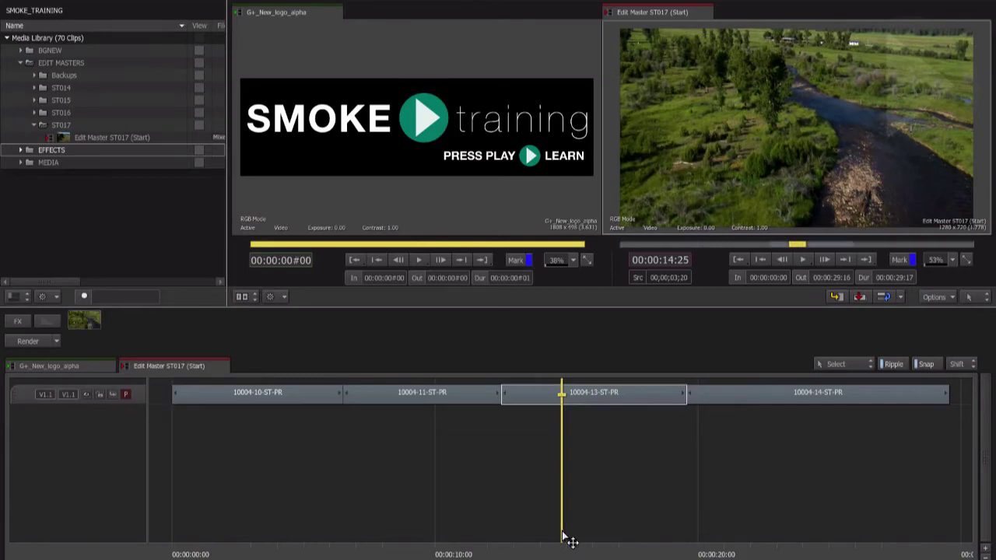
# Create a Connect FX setup on the 10004-13-ST-PR clip from the Ctrl+Tab video effects bar
pyautogui.click(643, 398)
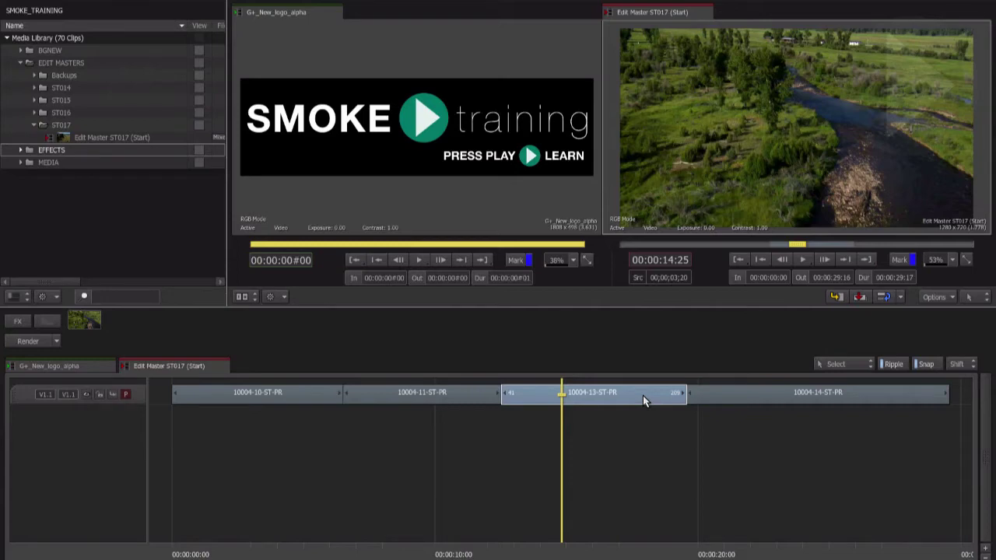
pyautogui.hotkey('ctrl', 'Tab')
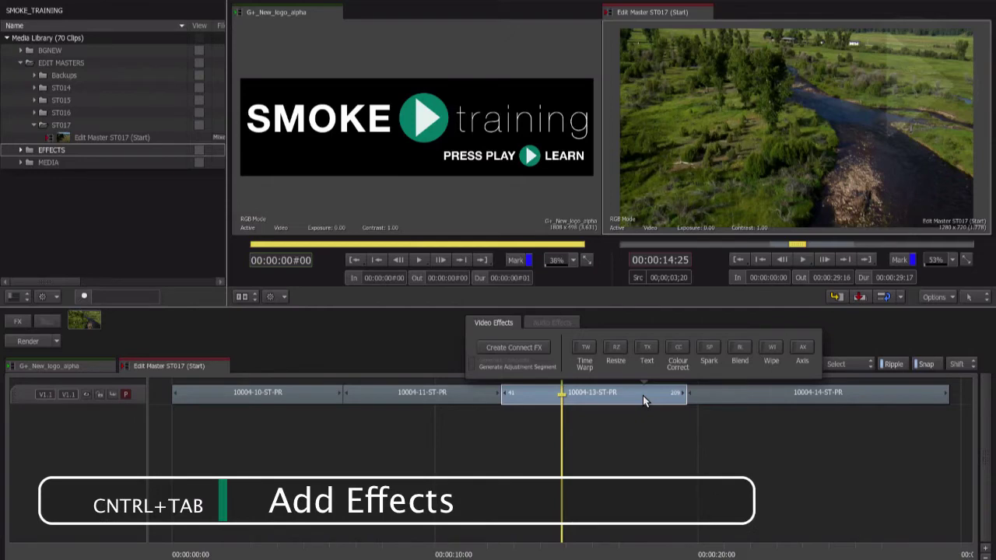
pyautogui.click(510, 348)
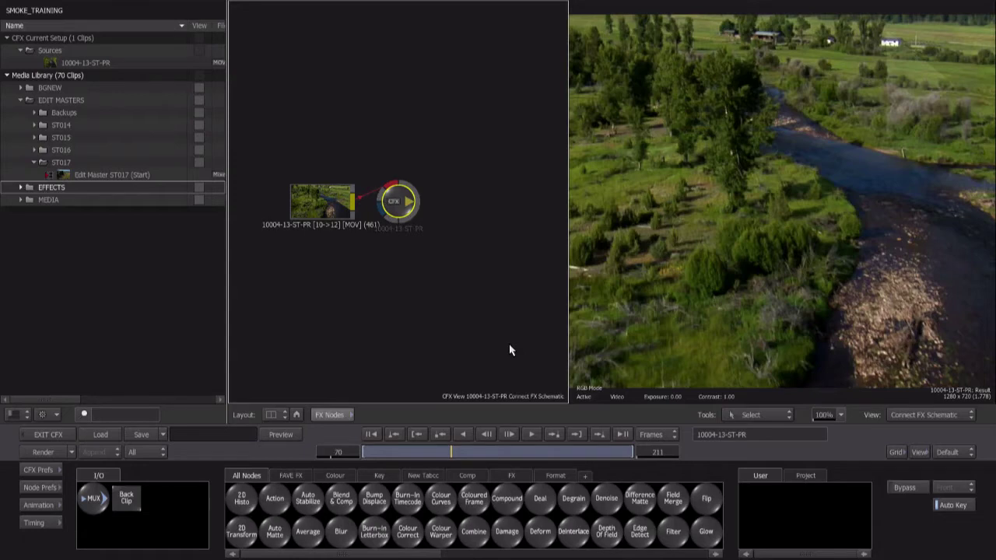
# Set the media library layout to Hidden and drag the clip node farther left of CFX
pyautogui.click(26, 413)
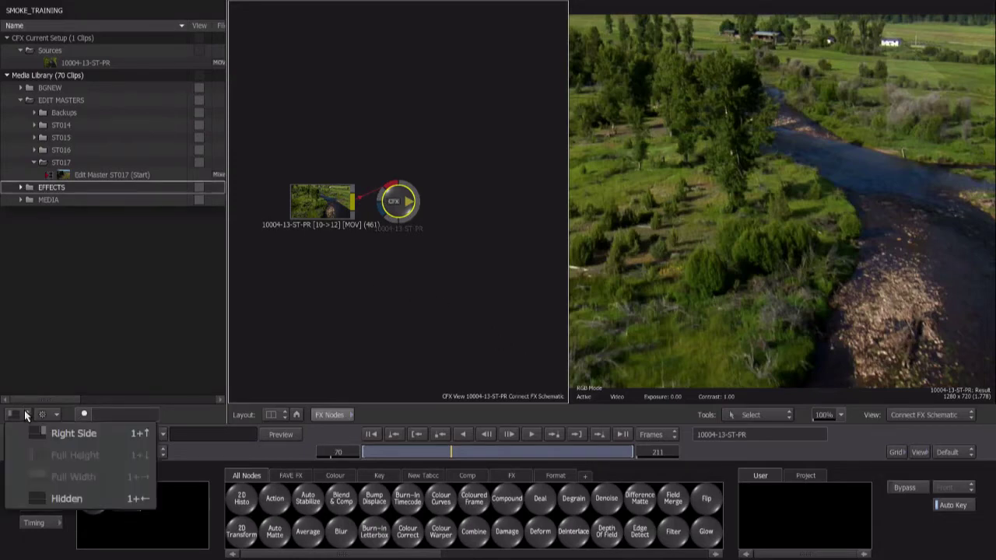
pyautogui.click(94, 498)
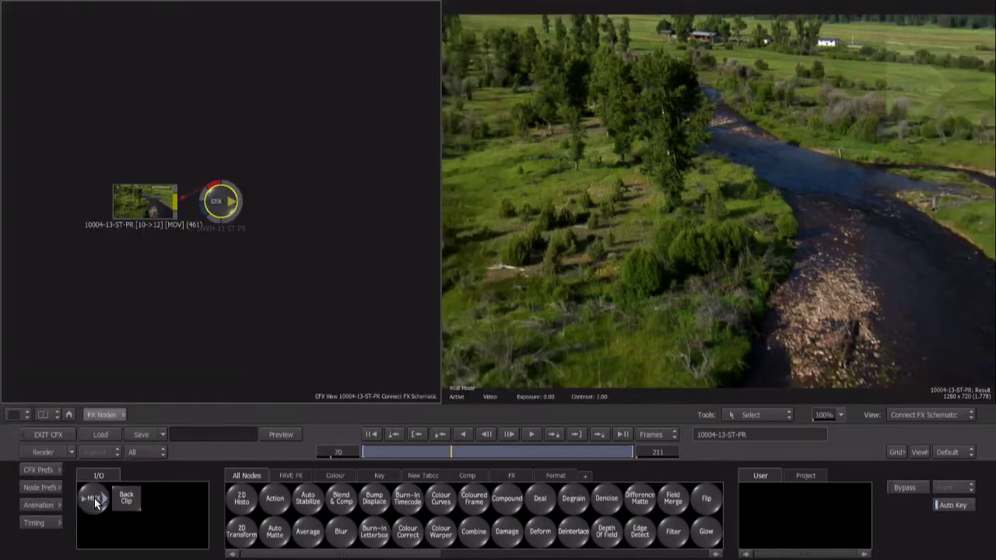
pyautogui.moveTo(141, 204); pyautogui.dragTo(76, 199)
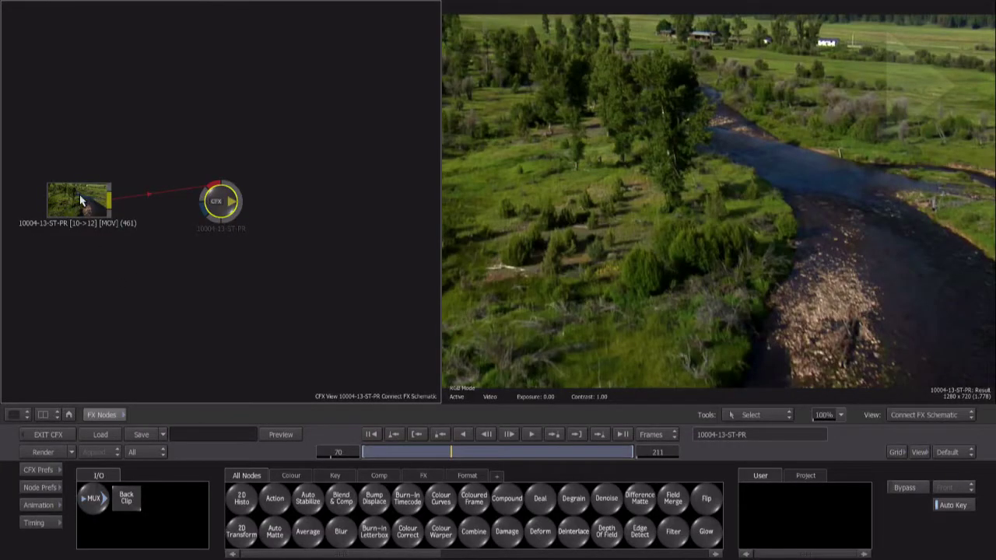
# Select the clip and CFX nodes to view their settings, nudging the clip node slightly
pyautogui.click(82, 205)
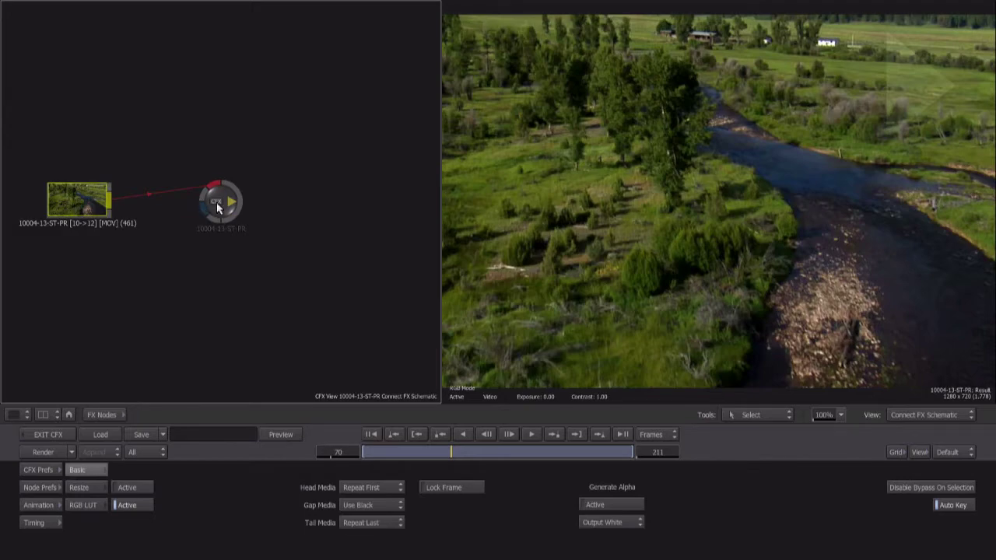
pyautogui.click(220, 207)
pyautogui.click(85, 204)
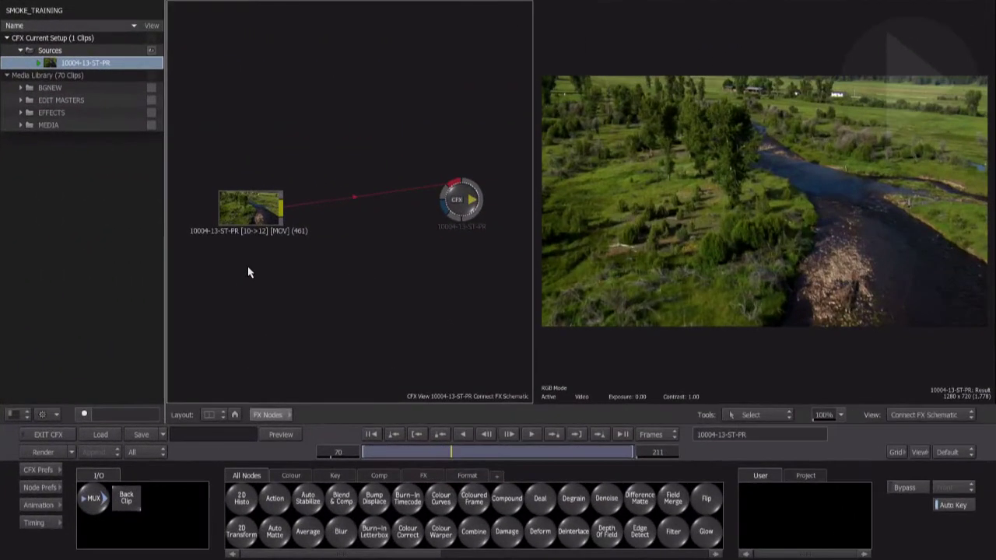
pyautogui.click(253, 206)
pyautogui.moveTo(252, 206); pyautogui.dragTo(248, 207)
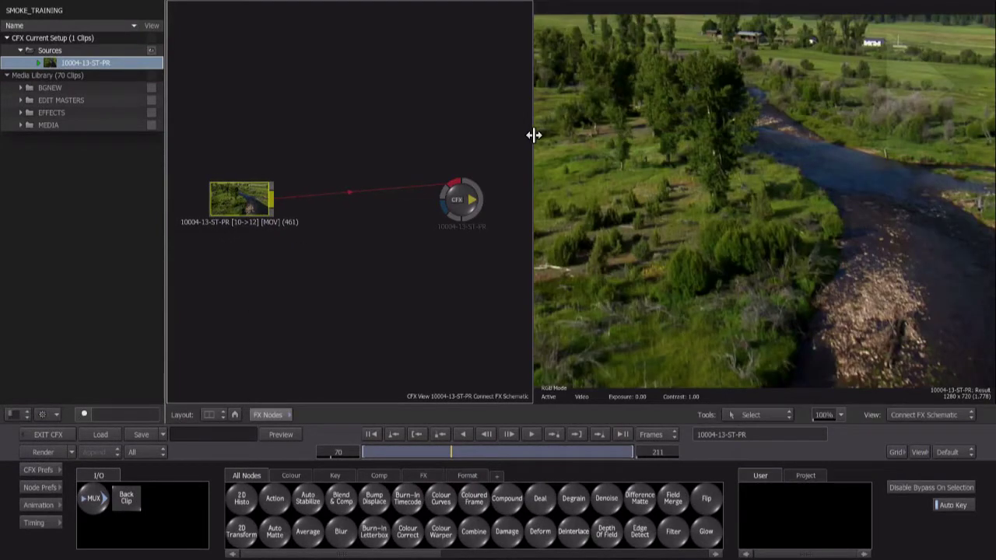
# Widen the schematic beside the viewer and try the 3-Up and 3-Up Split layouts
pyautogui.moveTo(534, 133); pyautogui.dragTo(589, 145)
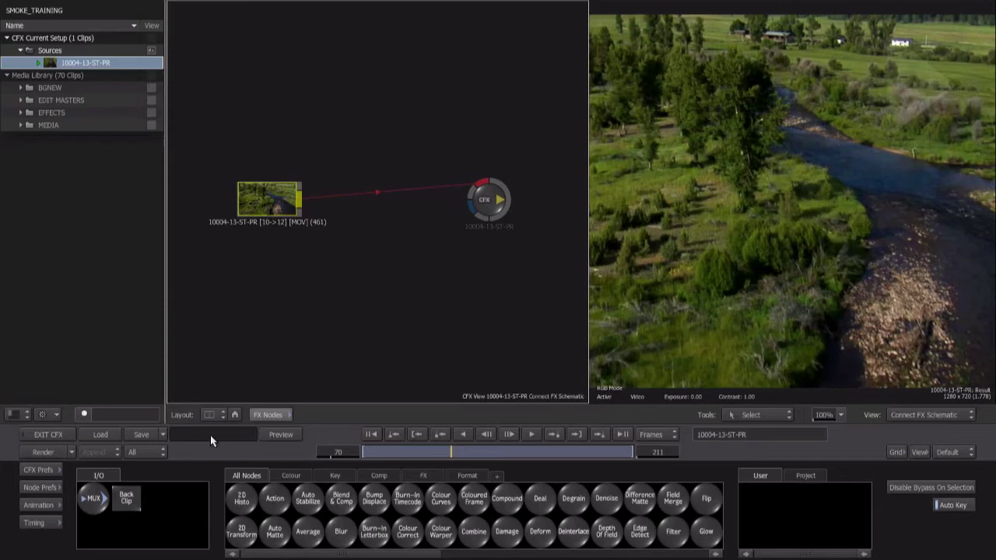
pyautogui.click(221, 414)
pyautogui.click(243, 439)
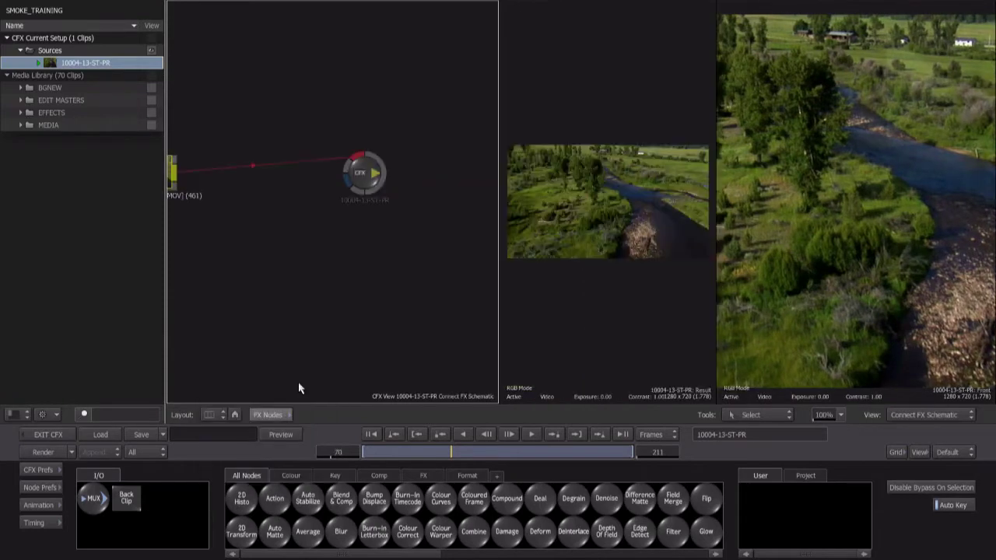
pyautogui.click(223, 414)
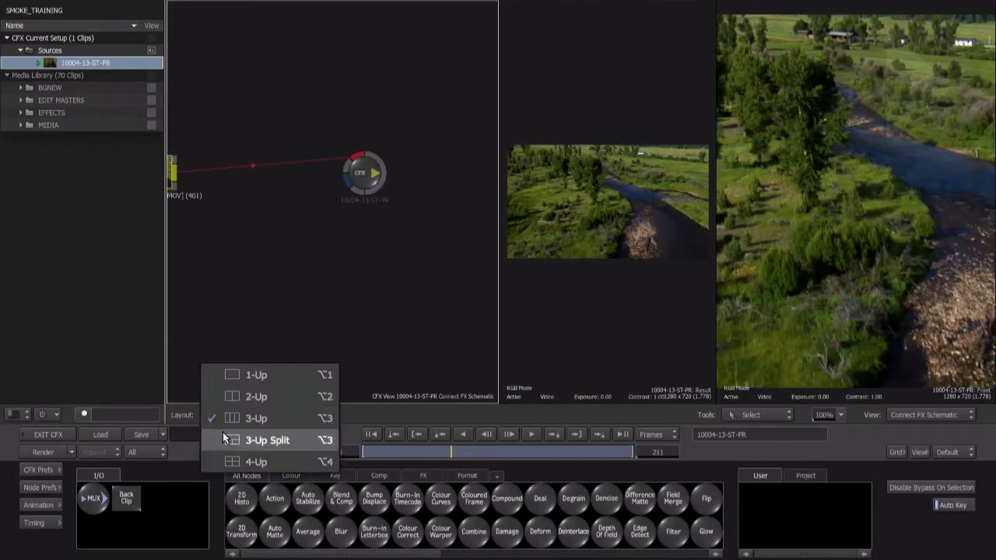
pyautogui.click(249, 443)
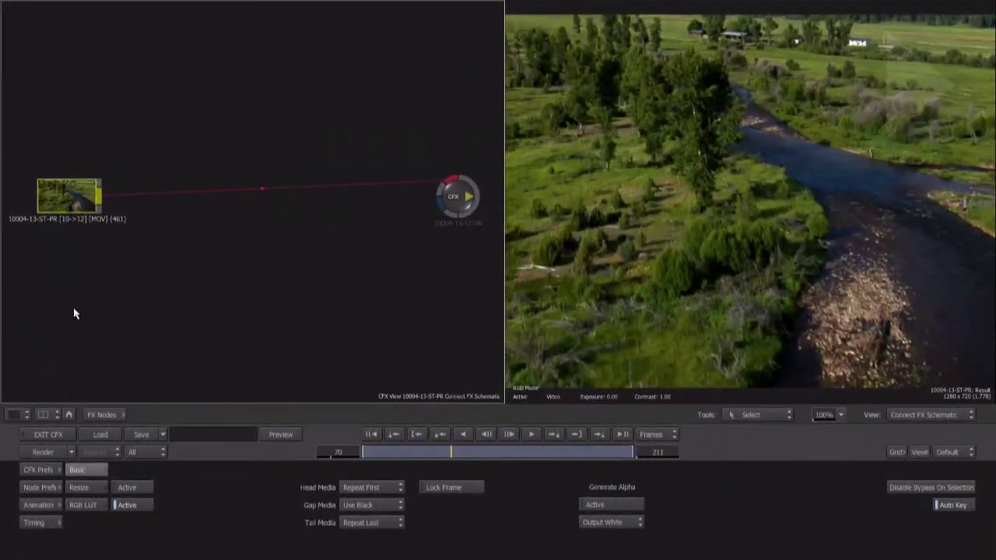
# Add a new node bin tab named 'MY FAV' in the FX Nodes palette
pyautogui.click(115, 415)
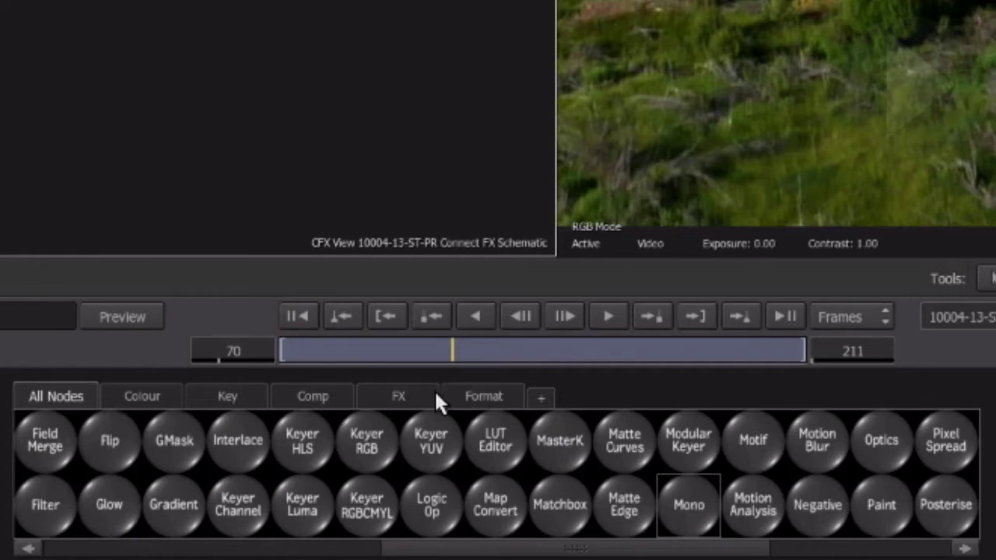
pyautogui.click(542, 396)
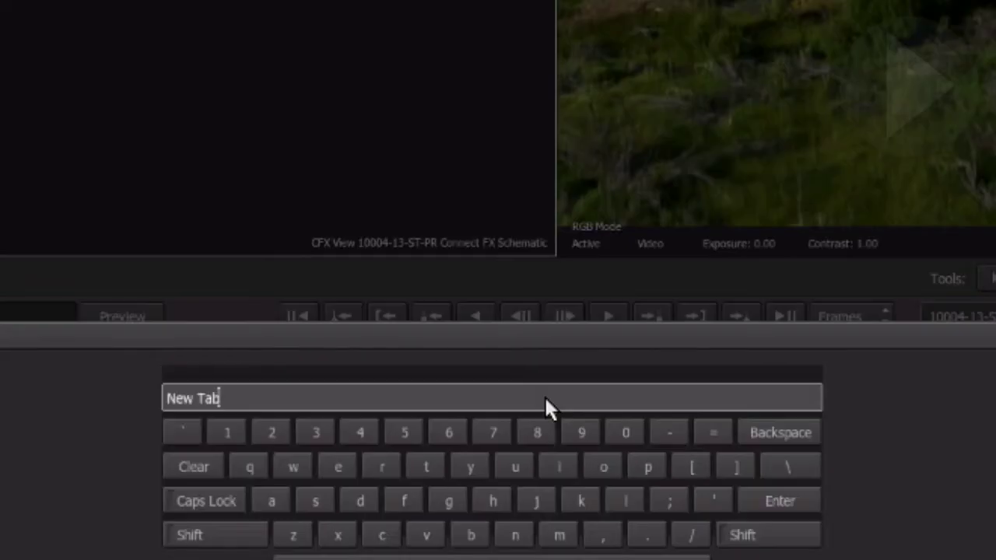
pyautogui.press('BackSpace')
pyautogui.press('BackSpace')
pyautogui.press('BackSpace')
pyautogui.press('BackSpace')
pyautogui.press('BackSpace')
pyautogui.press('BackSpace')
pyautogui.press('BackSpace')
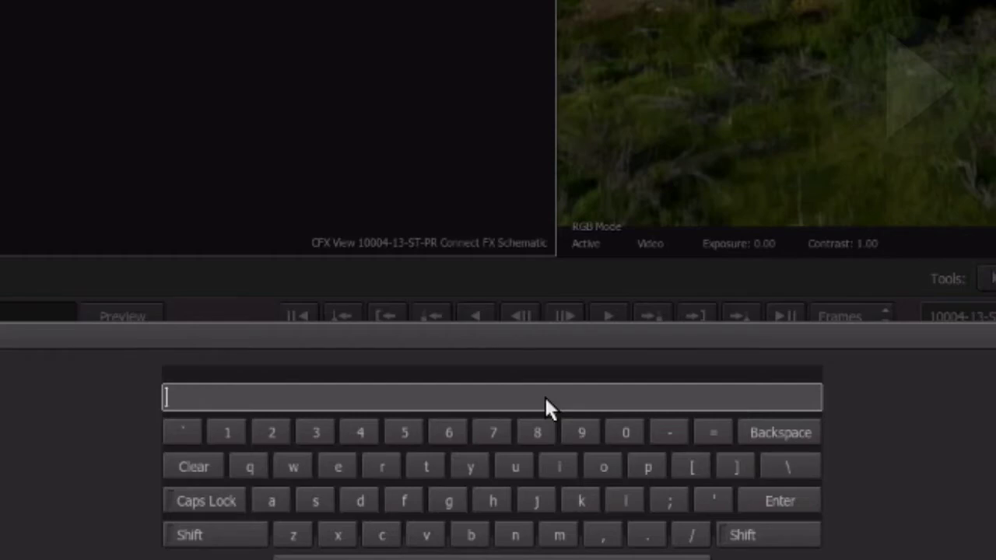
pyautogui.write('MY FAV')
pyautogui.press('Return')
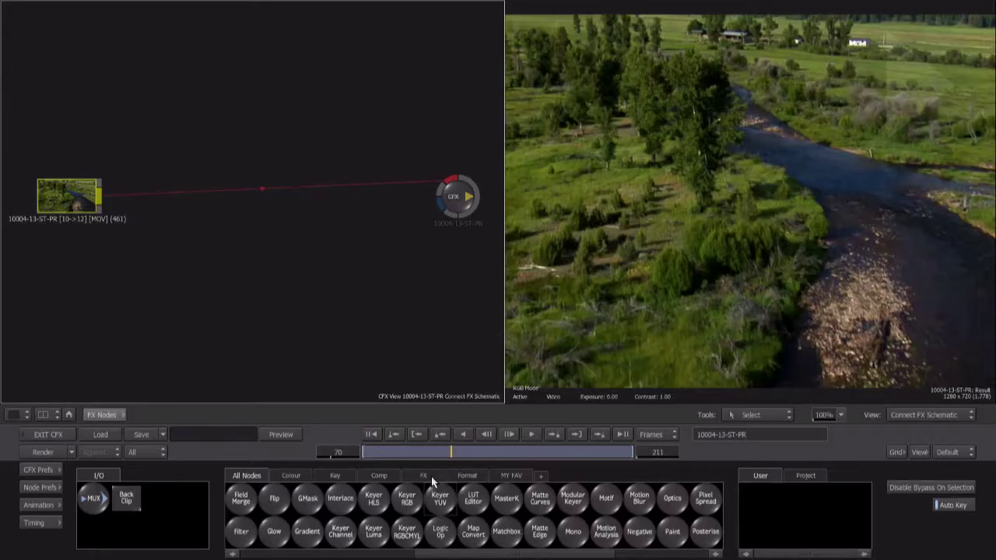
# Add Stylize to the MY FAV bin and place the tab right after All Nodes
pyautogui.click(414, 398)
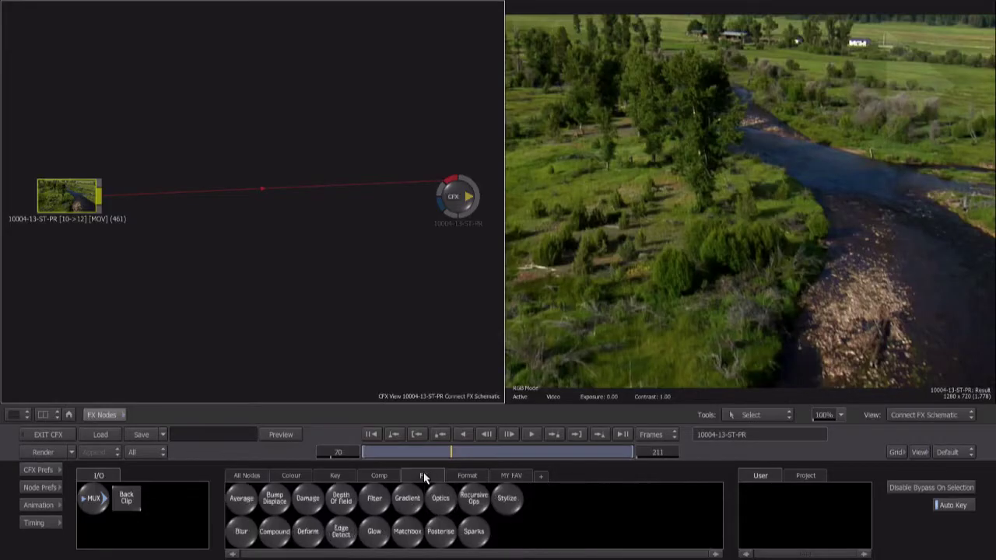
pyautogui.moveTo(512, 498); pyautogui.dragTo(515, 473)
pyautogui.click(513, 476)
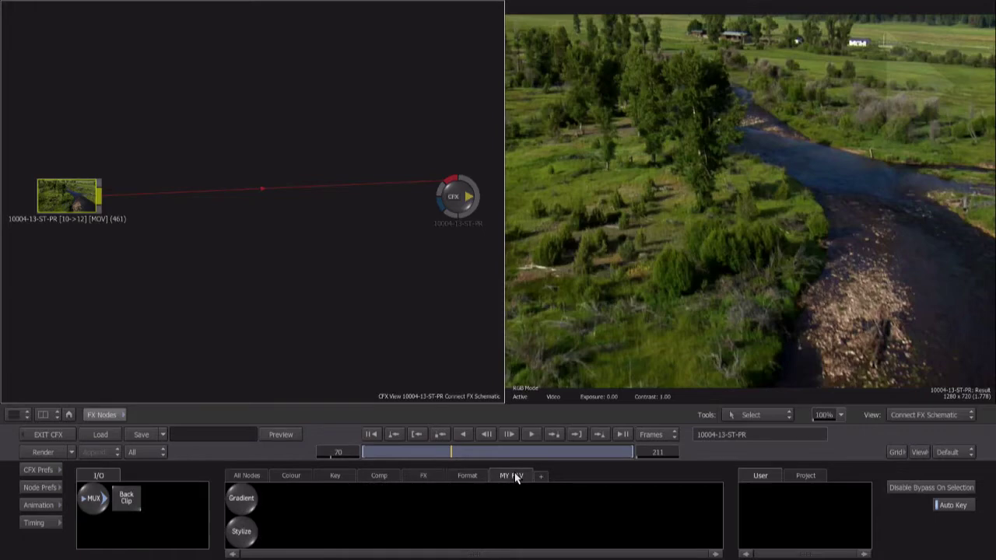
pyautogui.moveTo(515, 476); pyautogui.dragTo(357, 469)
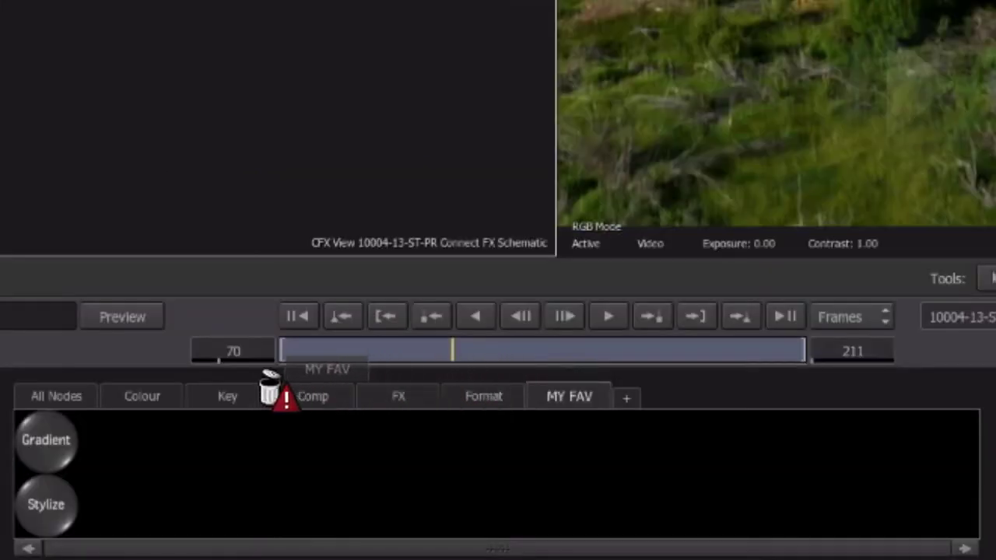
pyautogui.moveTo(269, 386); pyautogui.dragTo(117, 415)
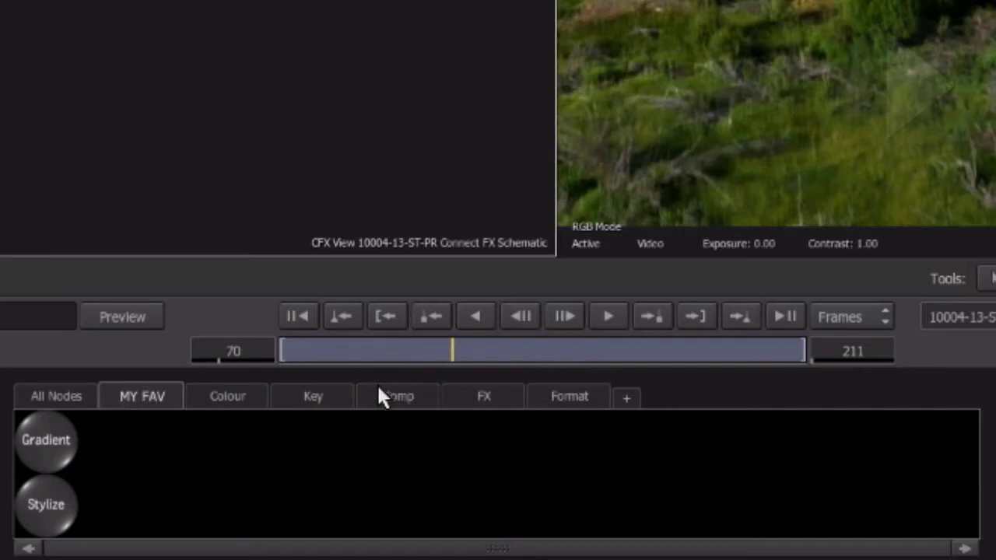
pyautogui.click(243, 400)
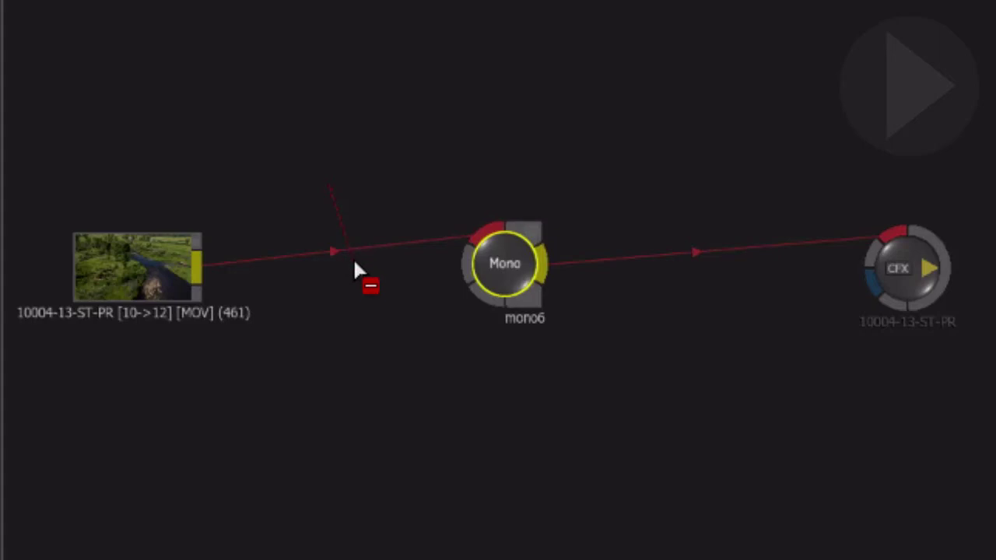
pyautogui.moveTo(354, 265); pyautogui.dragTo(374, 329)
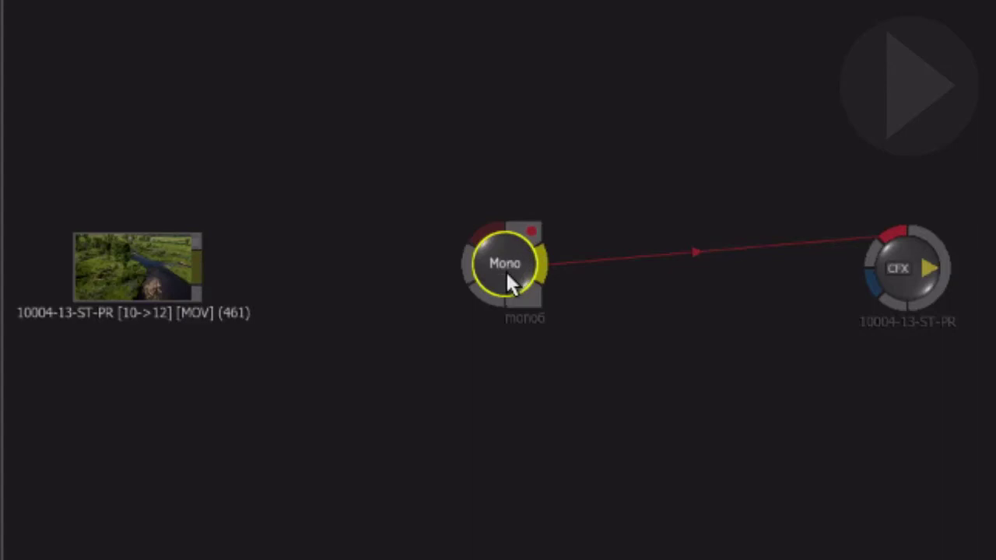
pyautogui.click(144, 280)
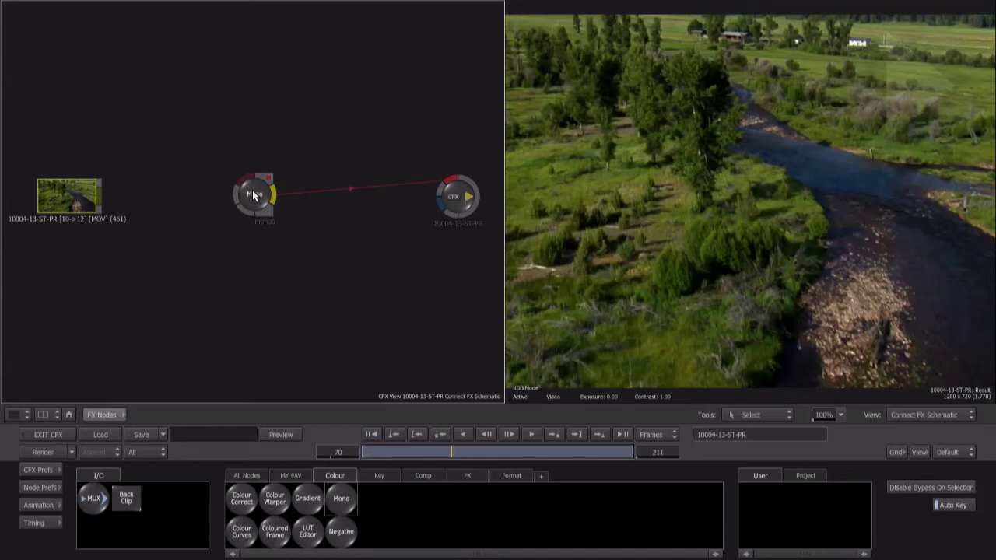
pyautogui.click(255, 195)
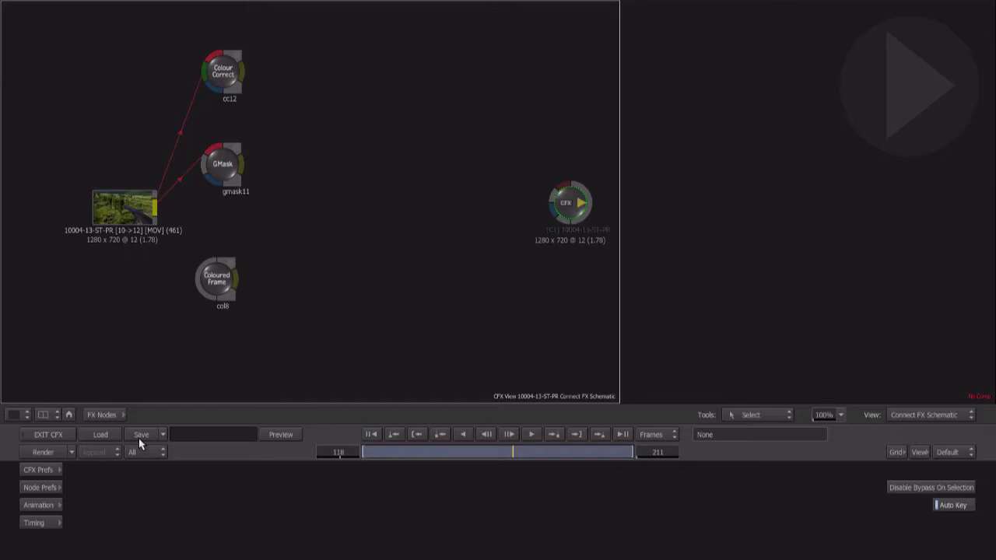
# Drag a Blend & Comp node from All Nodes into the schematic and position blendcomp11
pyautogui.click(112, 415)
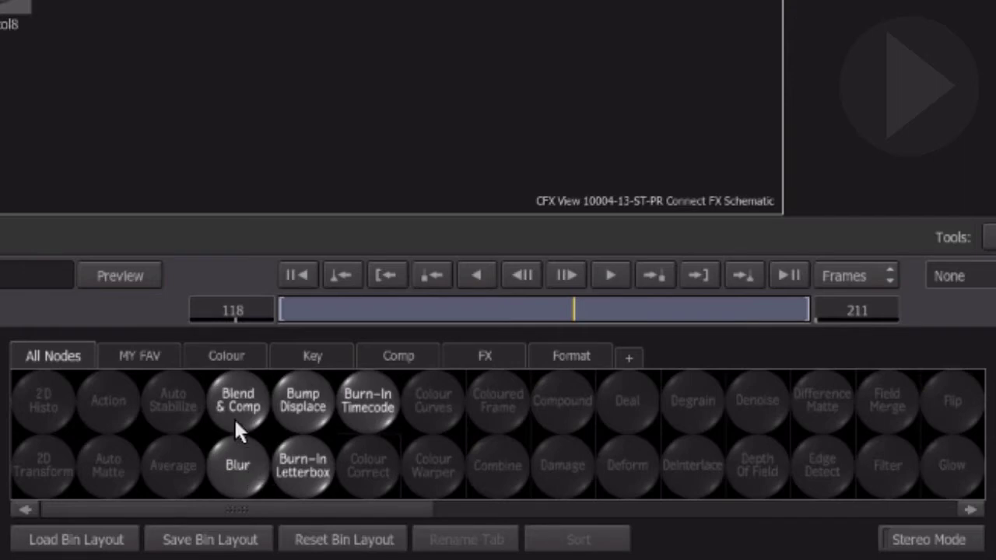
pyautogui.moveTo(234, 400); pyautogui.dragTo(291, 0)
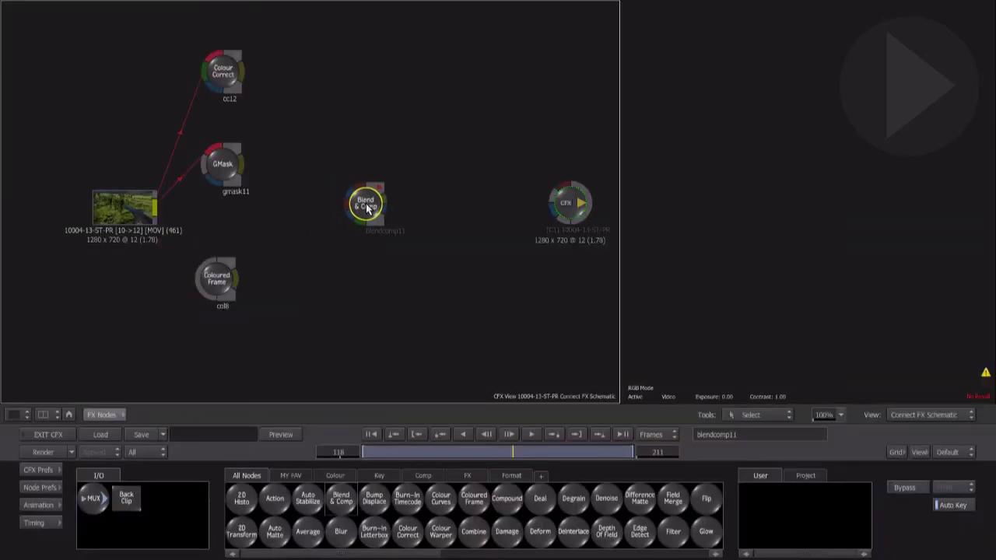
pyautogui.moveTo(368, 207); pyautogui.dragTo(380, 210)
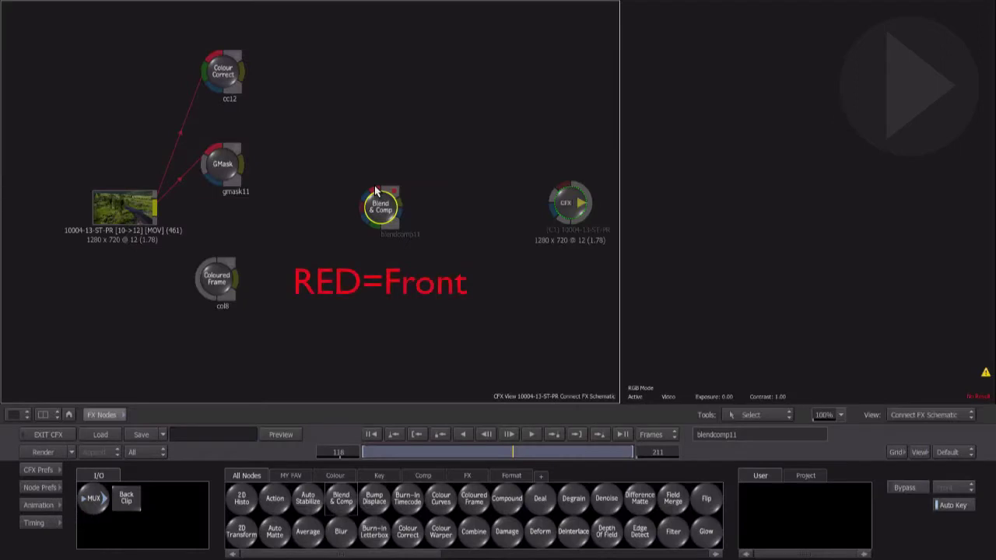
# Wire cc12 as front, Coloured Frame as back, GMask as matte into blendcomp11, outputs into CFX
pyautogui.moveTo(375, 185); pyautogui.dragTo(242, 70)
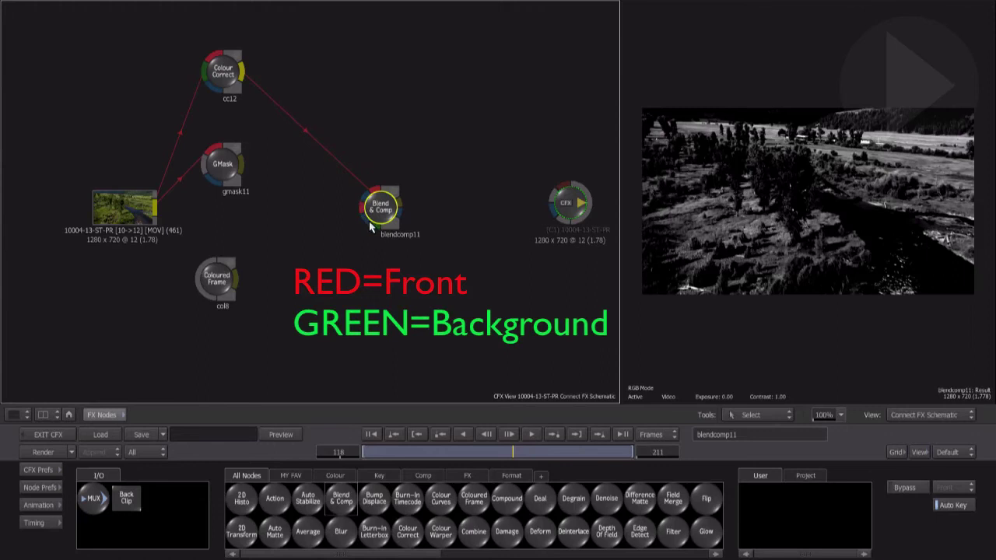
pyautogui.moveTo(370, 225); pyautogui.dragTo(239, 274)
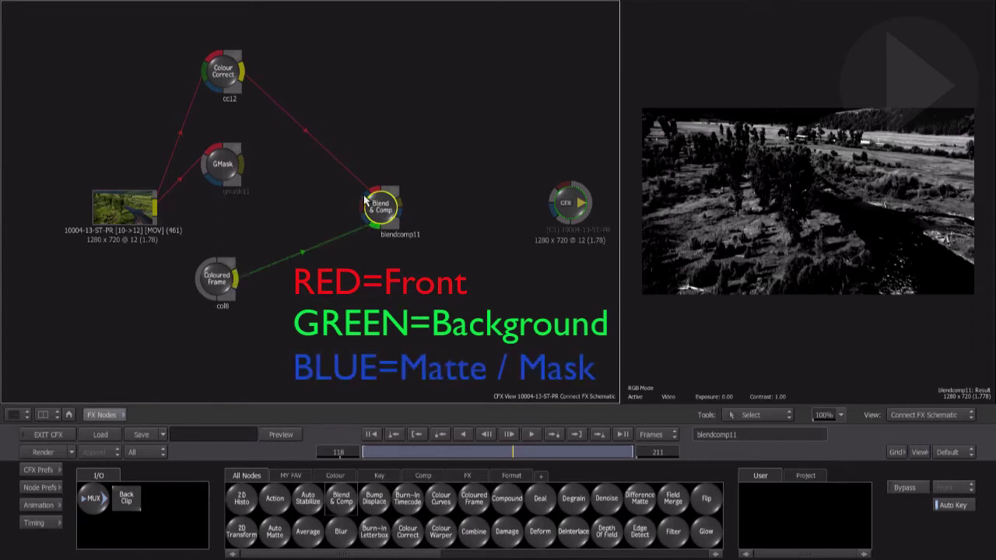
pyautogui.moveTo(364, 198); pyautogui.dragTo(156, 215)
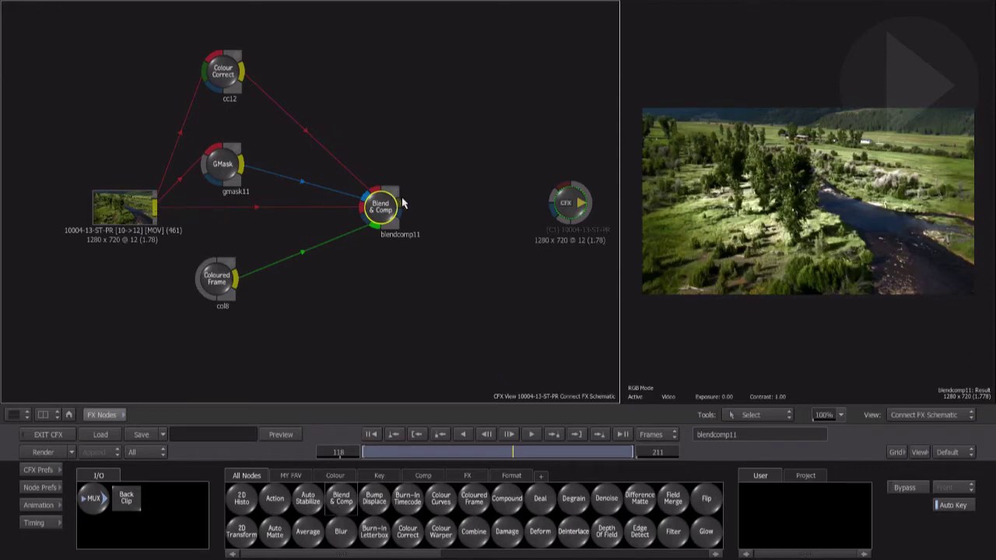
pyautogui.moveTo(402, 203); pyautogui.dragTo(564, 184)
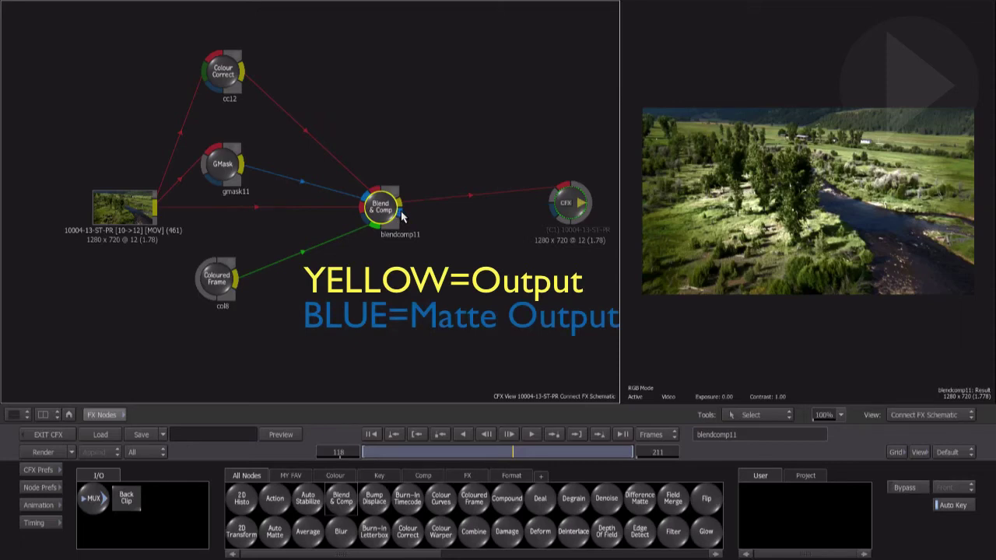
pyautogui.moveTo(402, 216); pyautogui.dragTo(557, 213)
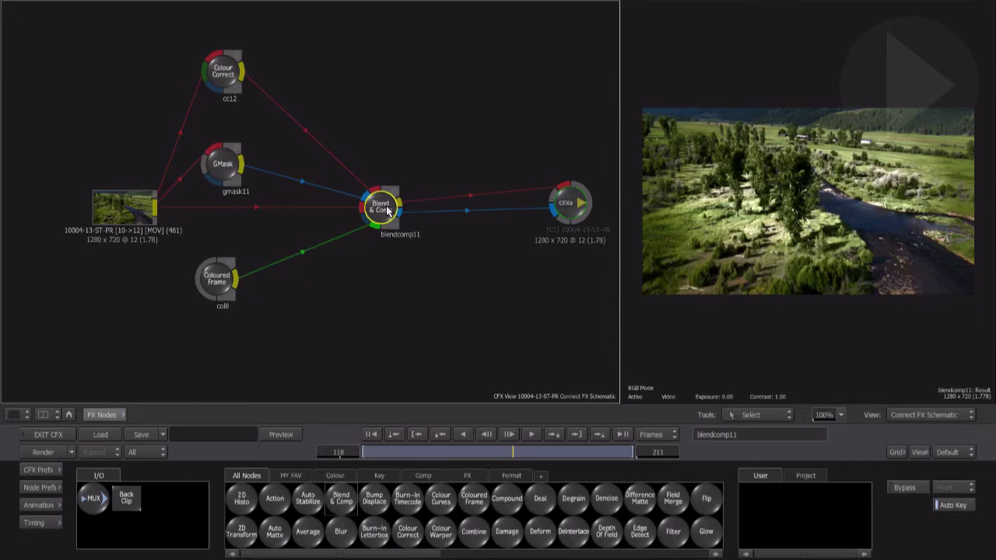
pyautogui.doubleClick(386, 205)
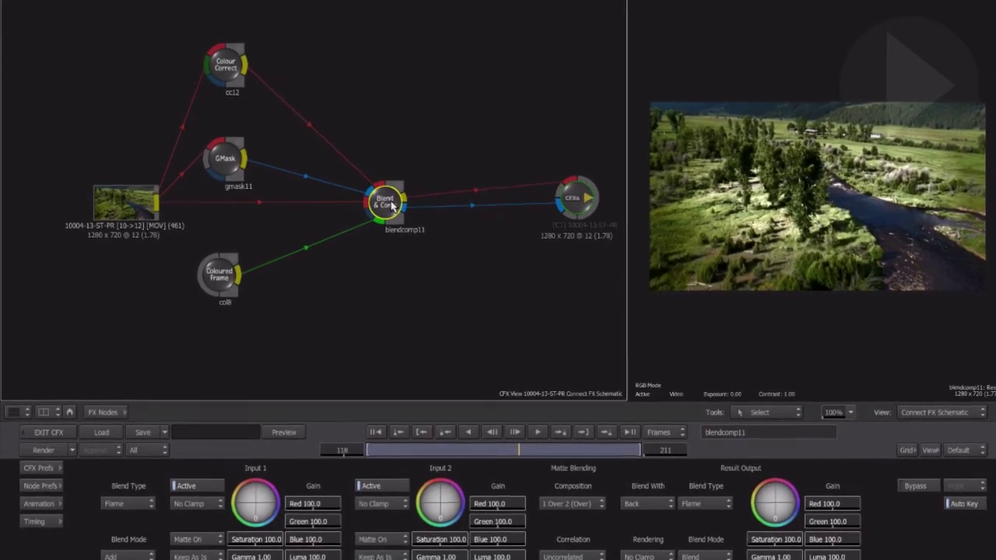
# Set blendcomp11's Input 1 blend mode to Hard Light and result transparency to 34%
pyautogui.click(151, 551)
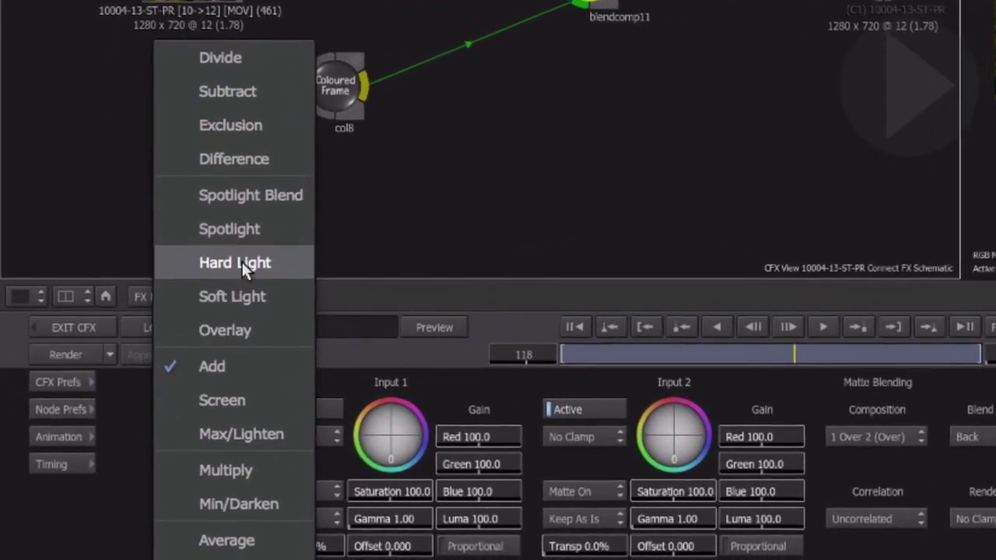
pyautogui.click(243, 262)
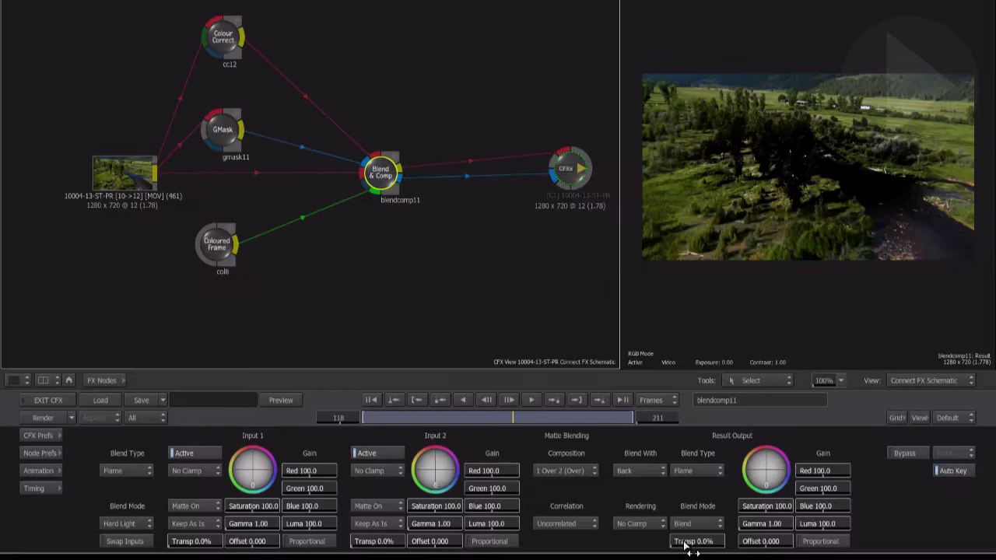
pyautogui.click(692, 542)
pyautogui.write('34')
pyautogui.press('Return')
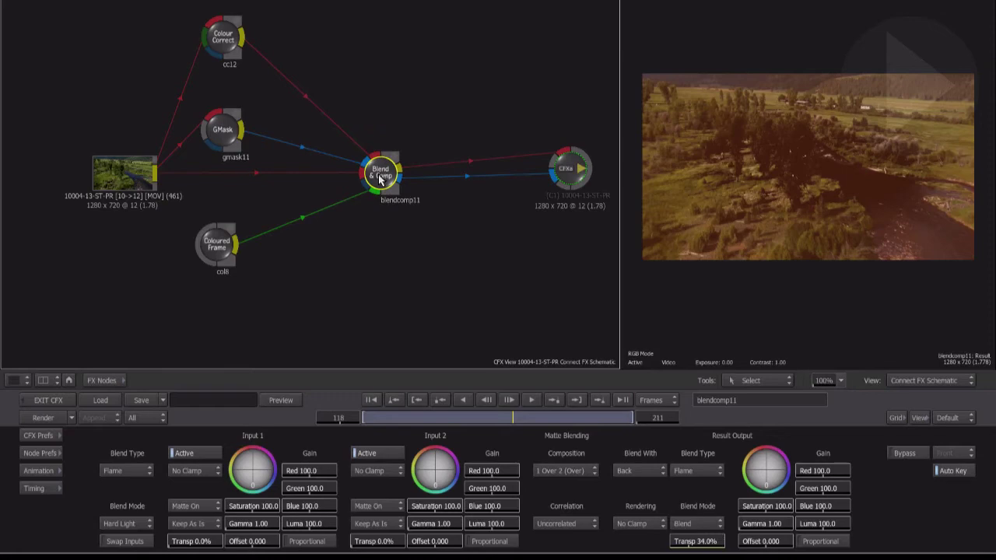
# Bypass the cc12 Colour Correct node to compare the composite, then re-enable it
pyautogui.click(226, 36)
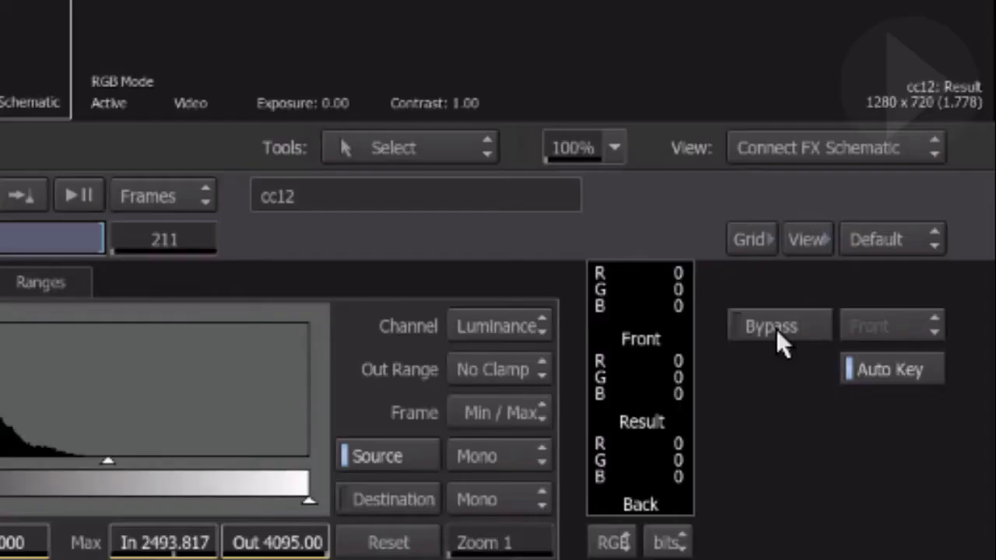
pyautogui.click(906, 454)
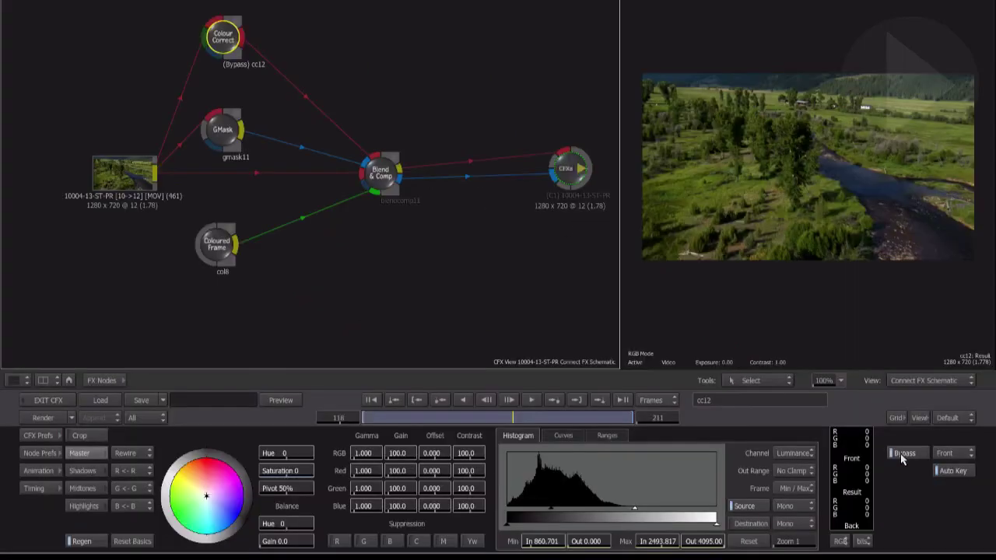
pyautogui.click(903, 453)
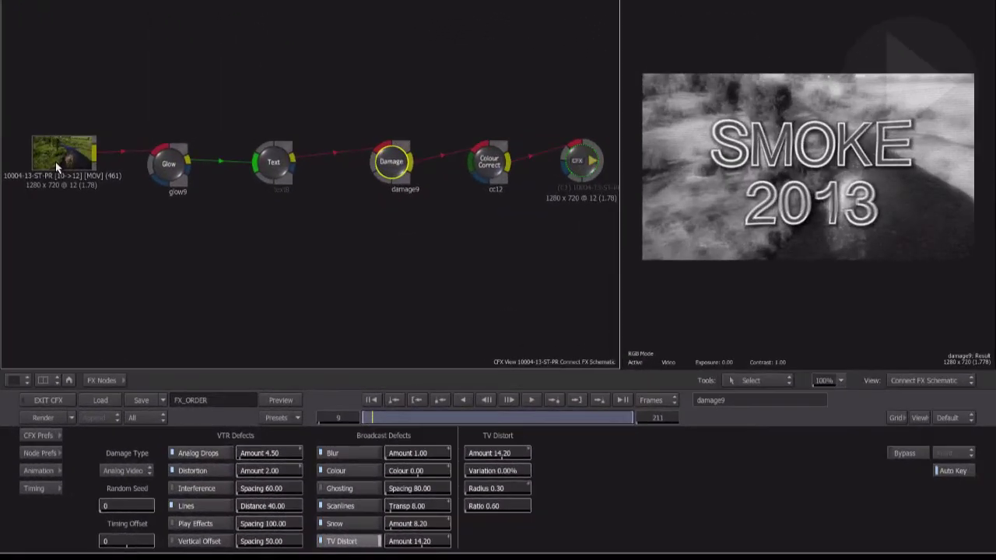
pyautogui.click(56, 166)
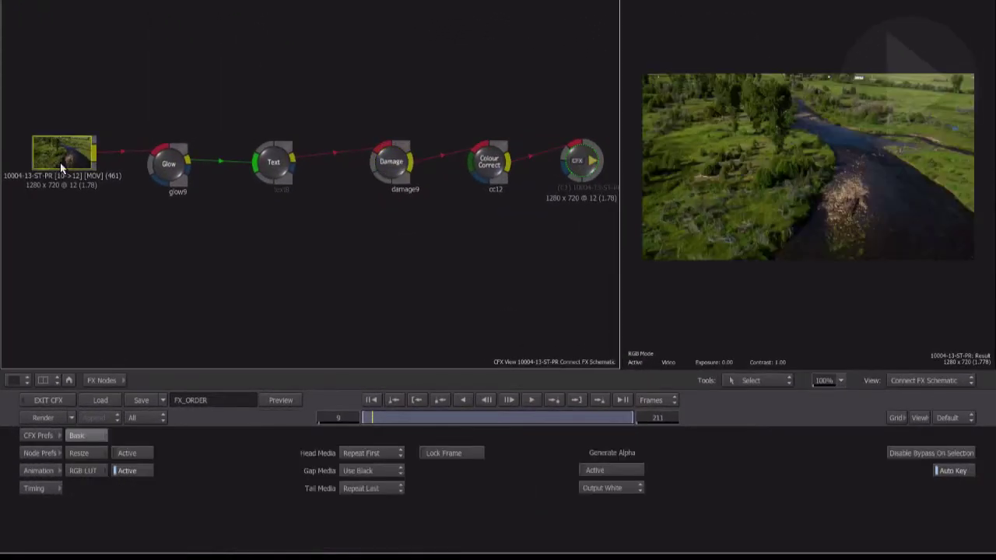
pyautogui.click(164, 160)
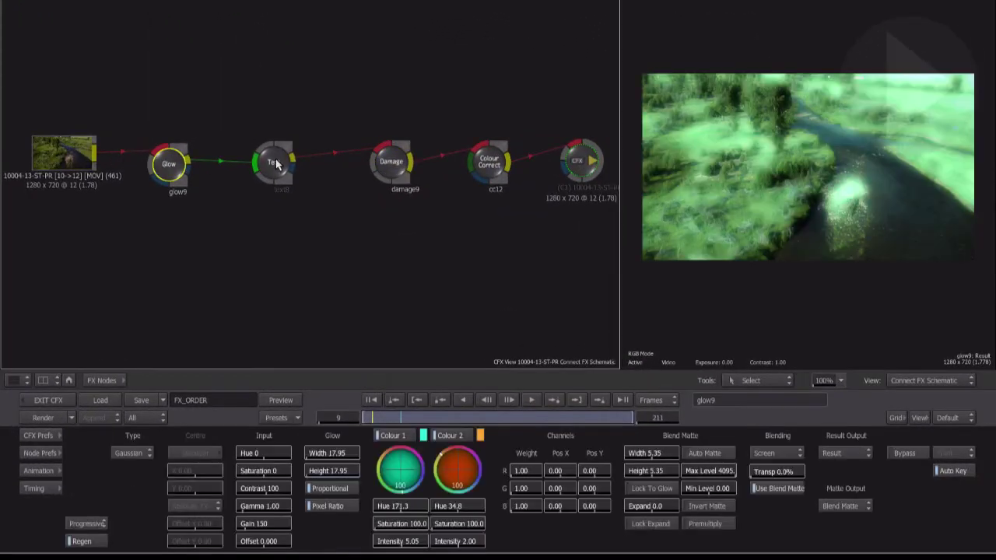
pyautogui.click(277, 162)
pyautogui.click(389, 162)
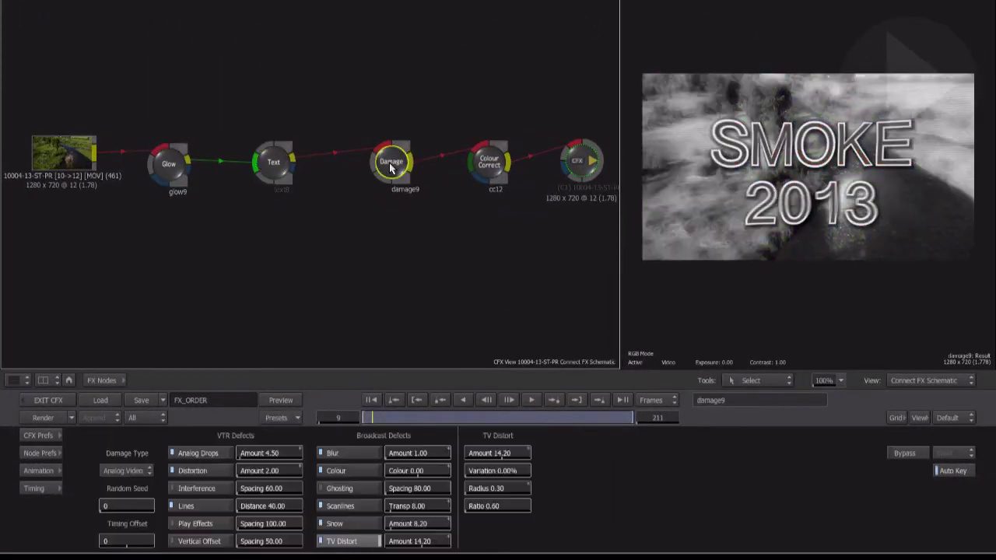
pyautogui.click(484, 163)
pyautogui.click(587, 161)
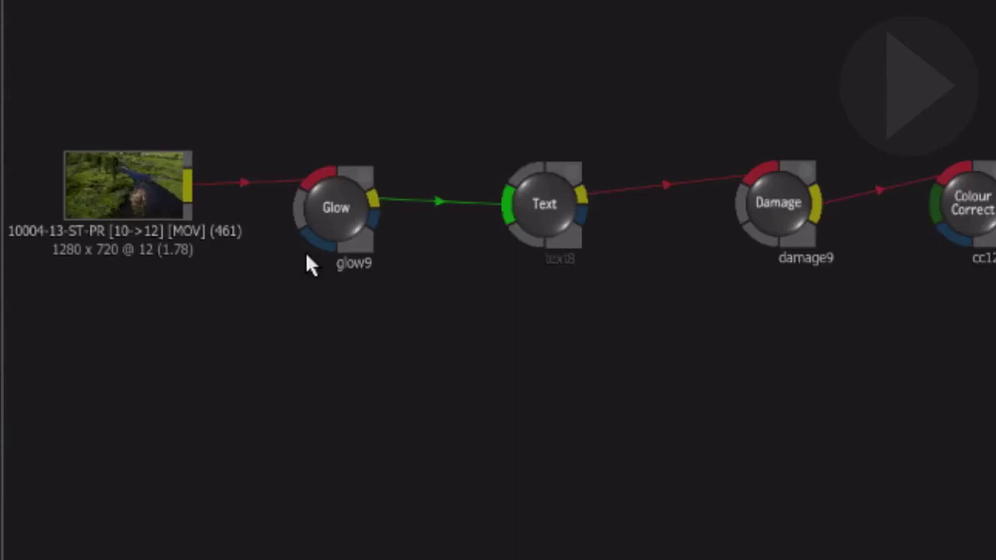
# Cut Glow from the chain start, reinsert it between Colour Correct and CFX, and feed the clip into Text
pyautogui.moveTo(256, 149); pyautogui.dragTo(266, 227)
pyautogui.moveTo(423, 165); pyautogui.dragTo(423, 257)
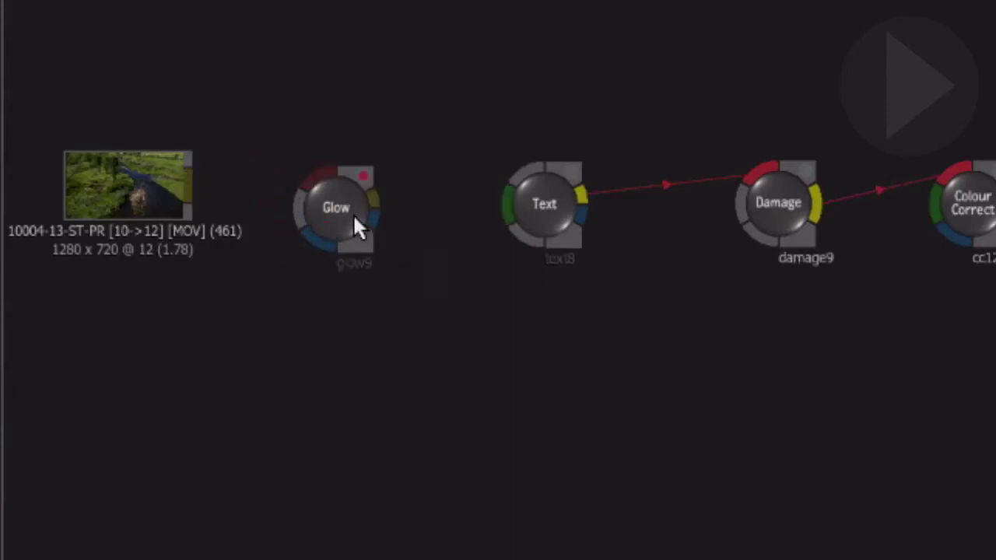
pyautogui.moveTo(342, 204); pyautogui.dragTo(995, 187)
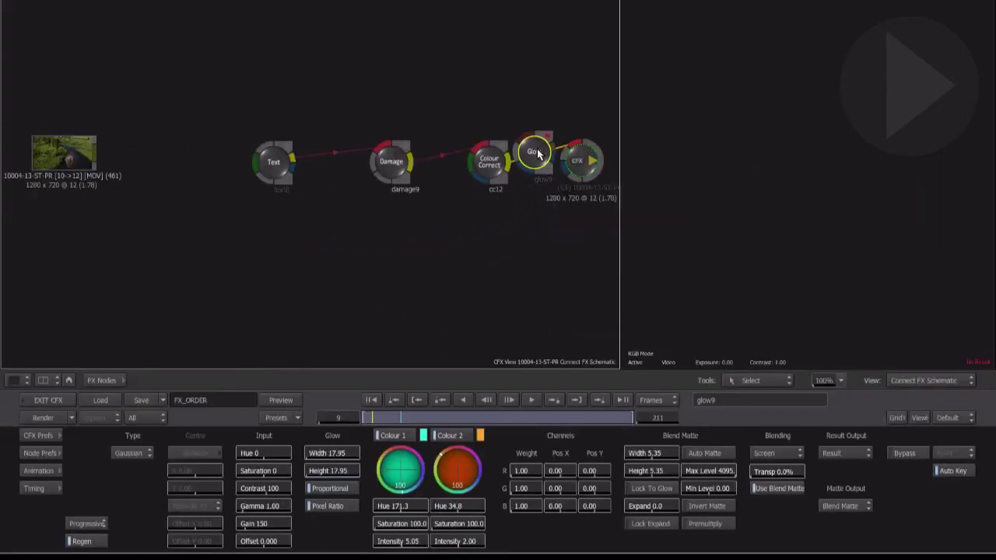
pyautogui.moveTo(537, 153); pyautogui.dragTo(471, 161)
pyautogui.moveTo(535, 157); pyautogui.dragTo(526, 158)
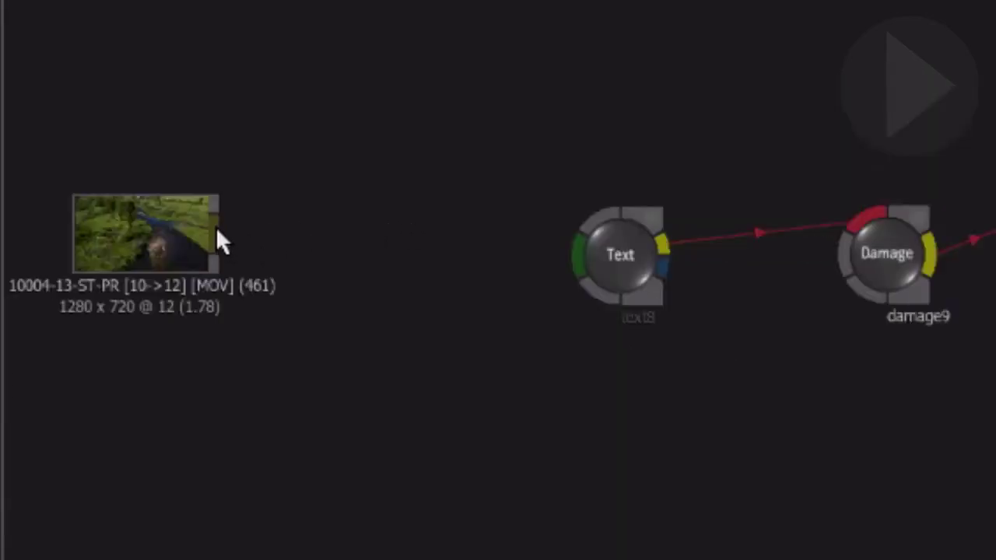
pyautogui.moveTo(217, 231); pyautogui.dragTo(583, 258)
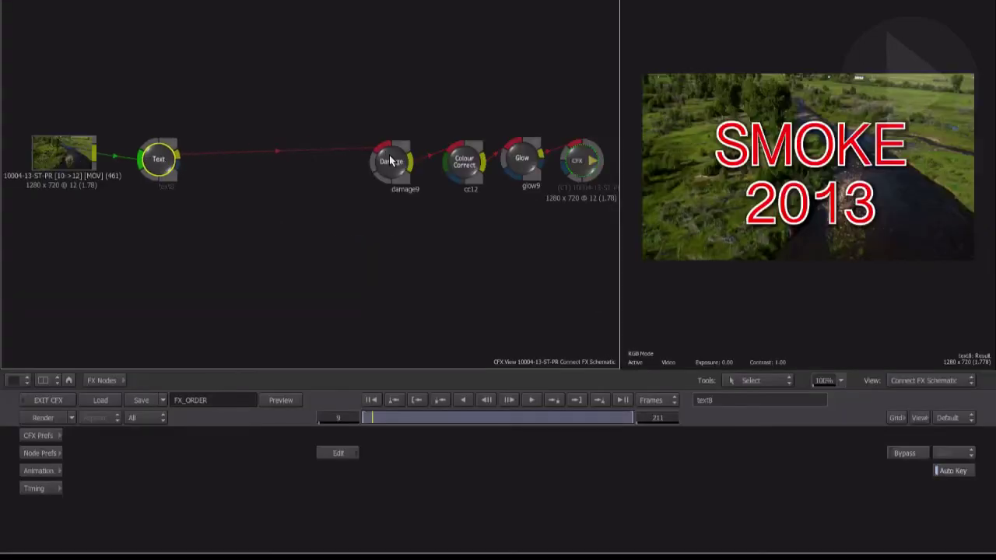
# Slide Damage and Colour Correct left, then drop Glow between the clip and the Text node
pyautogui.moveTo(391, 161); pyautogui.dragTo(286, 156)
pyautogui.moveTo(466, 160); pyautogui.dragTo(398, 159)
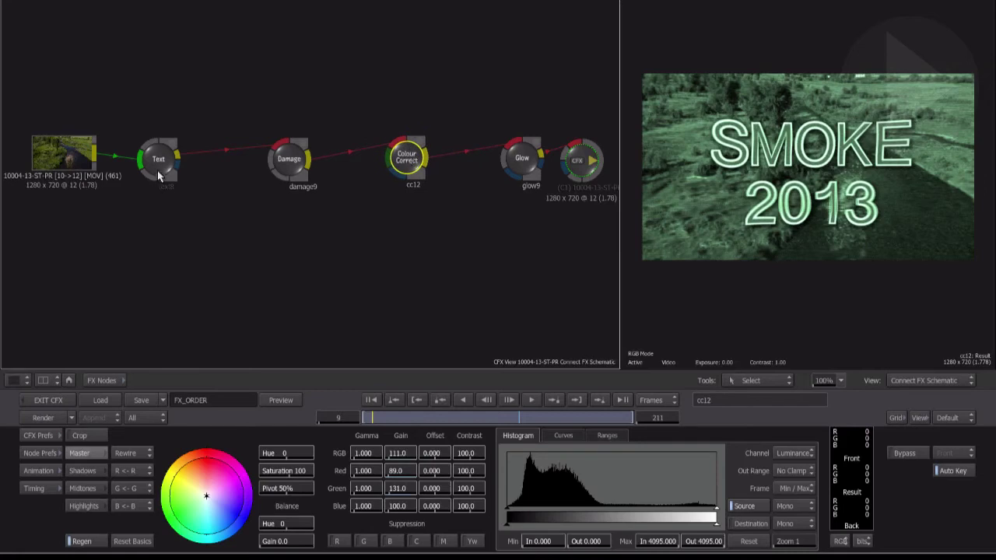
pyautogui.moveTo(158, 171); pyautogui.dragTo(180, 166)
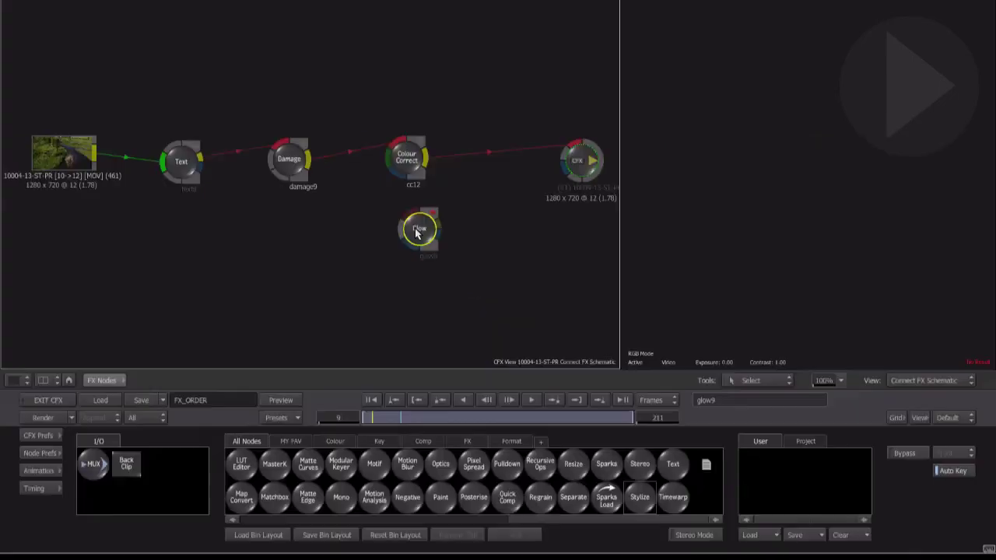
pyautogui.moveTo(414, 229); pyautogui.dragTo(213, 161)
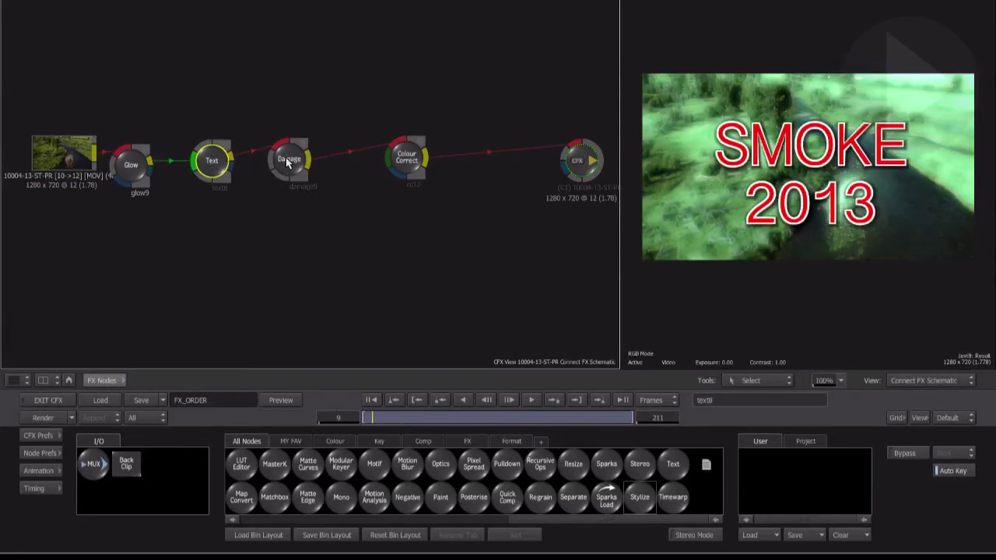
# Spread the nodes apart, then move Glow to just before the CFX output
pyautogui.moveTo(286, 161); pyautogui.dragTo(307, 161)
pyautogui.moveTo(398, 161); pyautogui.dragTo(436, 162)
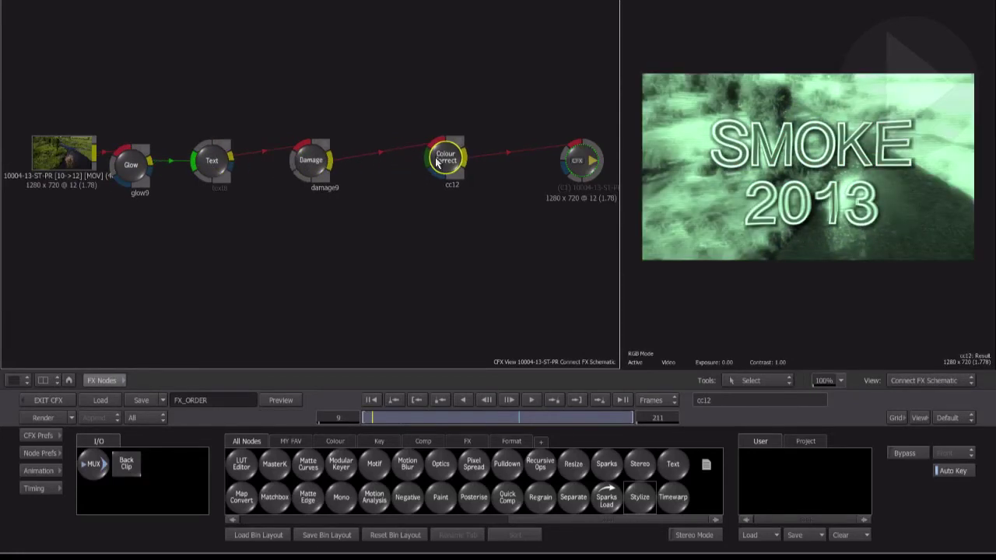
pyautogui.moveTo(207, 161); pyautogui.dragTo(223, 161)
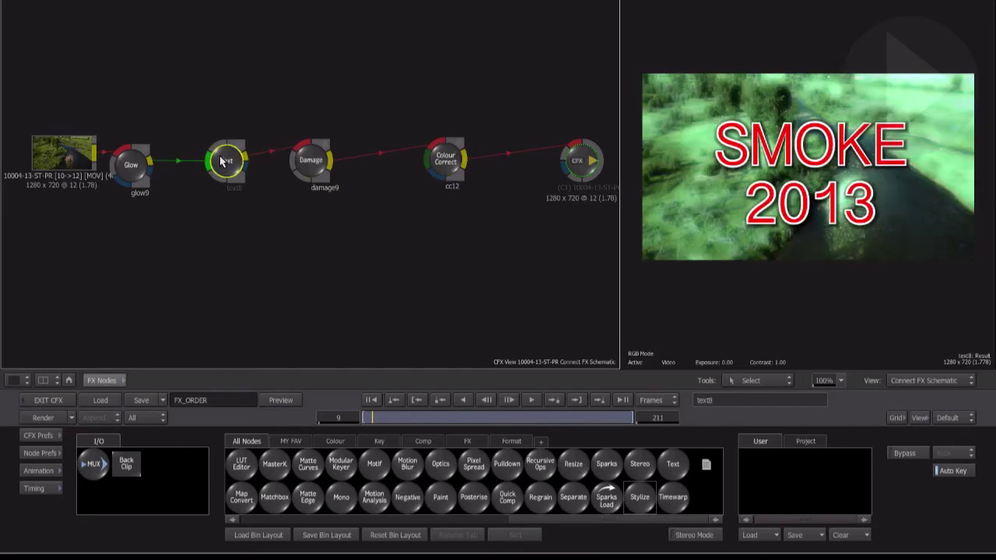
pyautogui.click(134, 165)
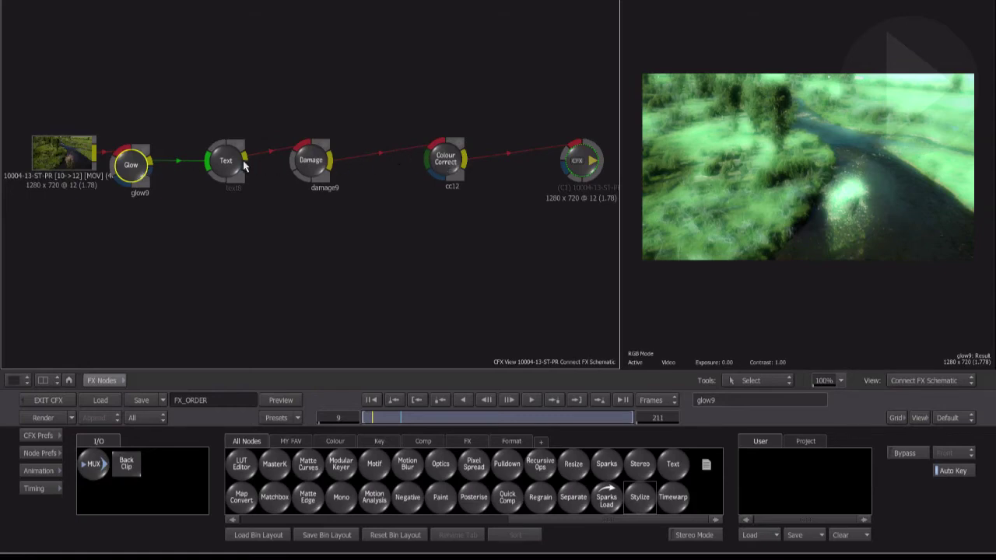
pyautogui.click(134, 165)
pyautogui.moveTo(134, 165); pyautogui.dragTo(520, 158)
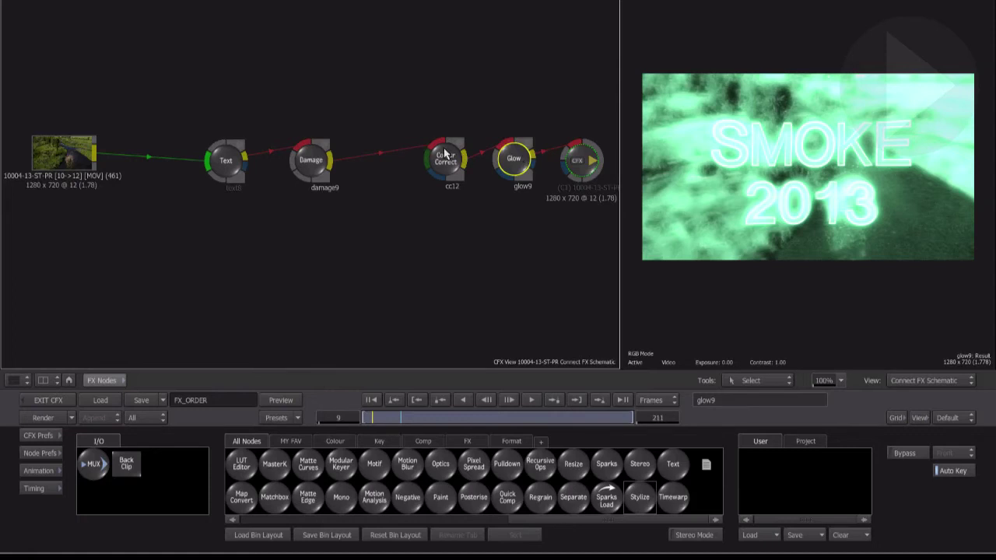
# Move Colour Correct after the clip and Text between Damage and Glow, then open Damage's settings
pyautogui.moveTo(445, 156); pyautogui.dragTo(142, 158)
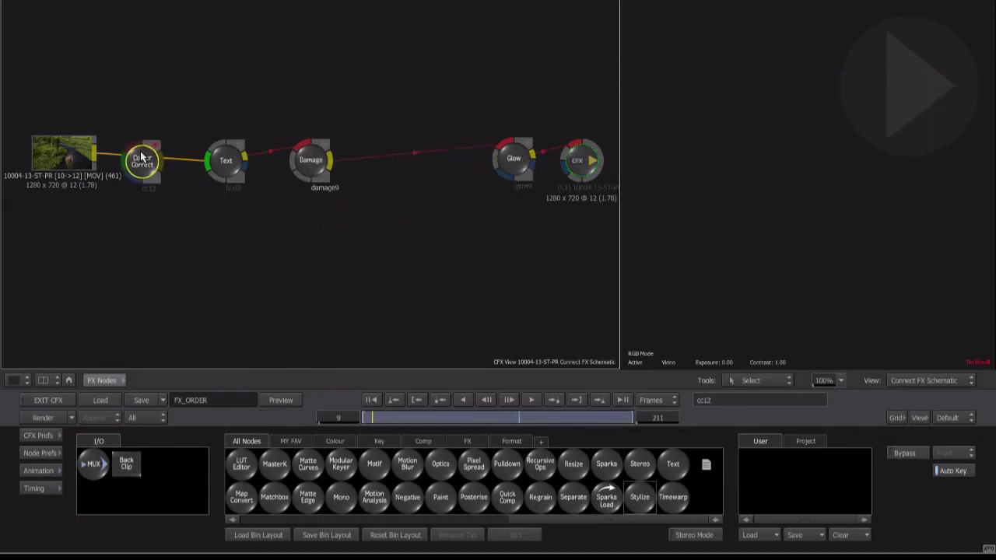
pyautogui.moveTo(225, 160); pyautogui.dragTo(394, 158)
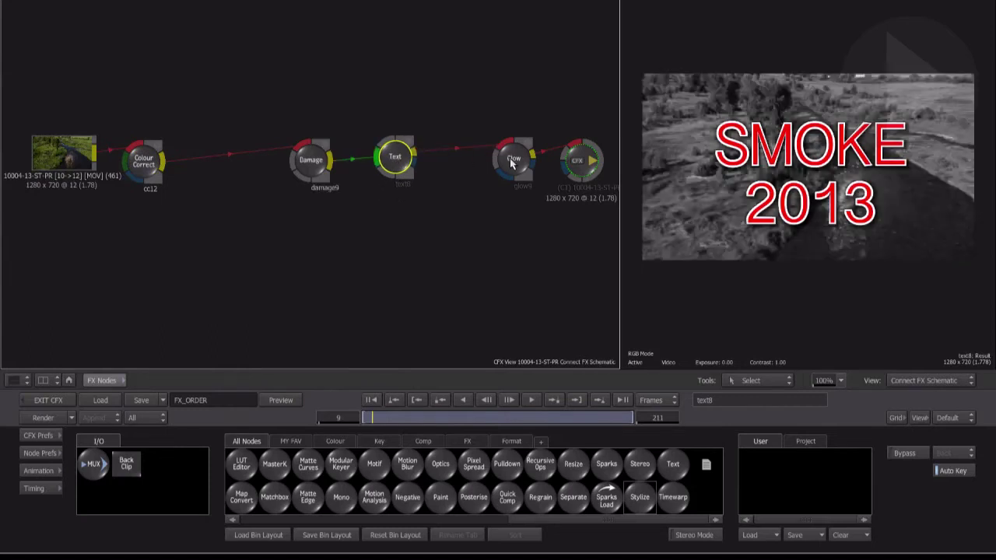
pyautogui.click(511, 159)
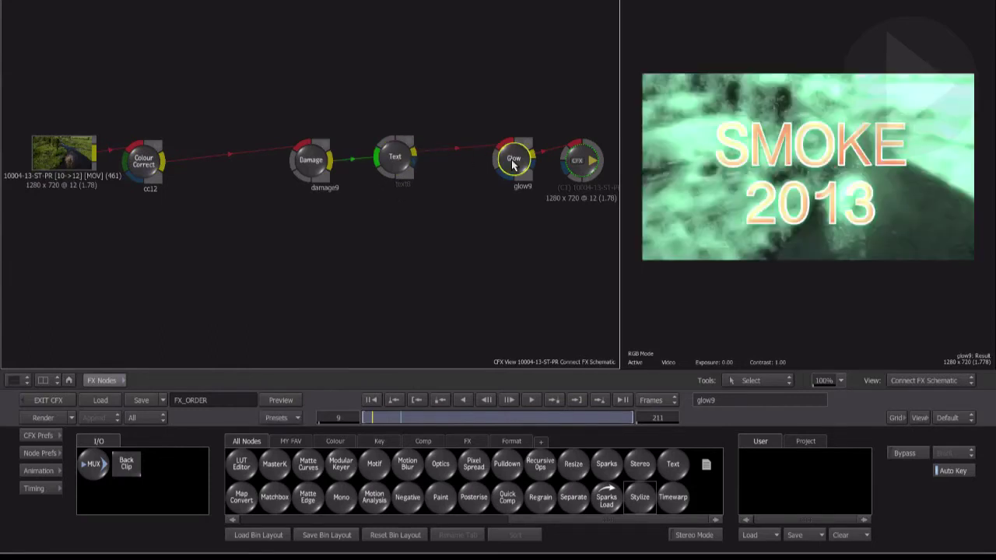
pyautogui.click(322, 159)
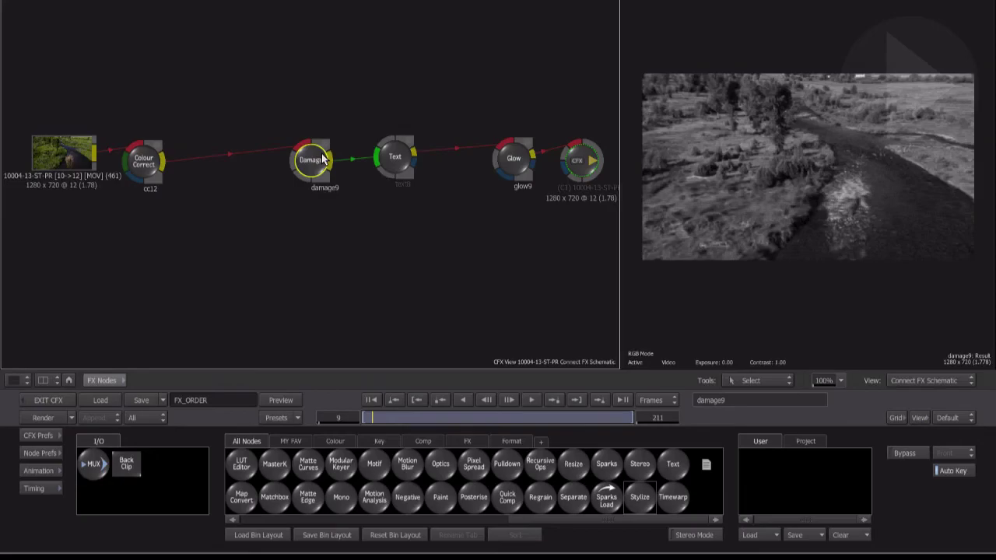
pyautogui.doubleClick(322, 160)
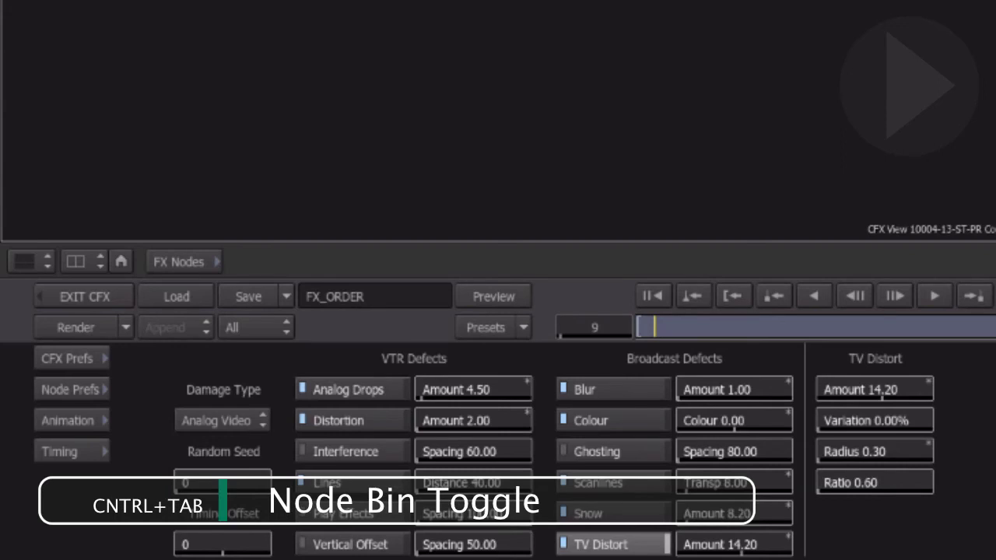
# Bring back the effects bin, make two copies of the clip node, and delete both
pyautogui.hotkey('ctrl', 'Tab')
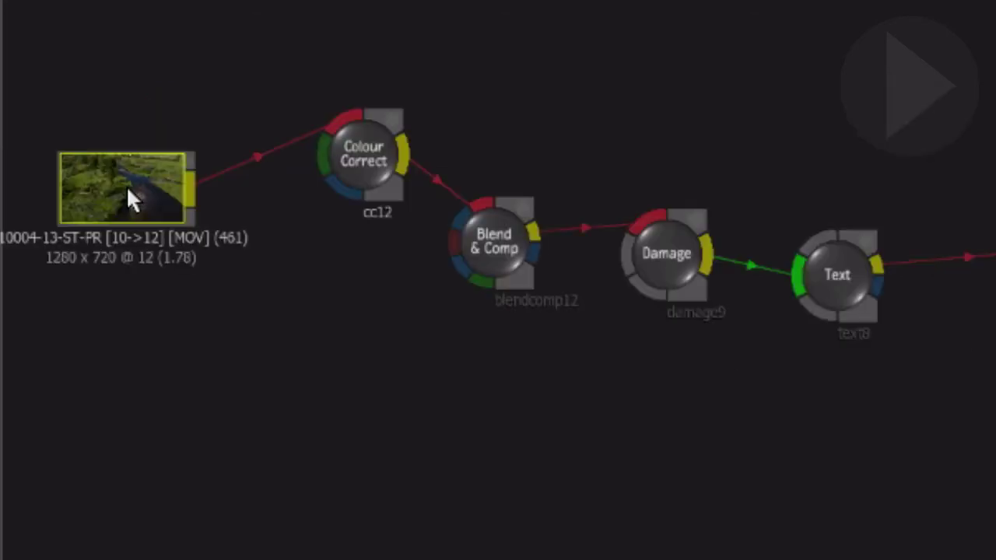
pyautogui.rightClick(59, 126)
pyautogui.click(194, 214)
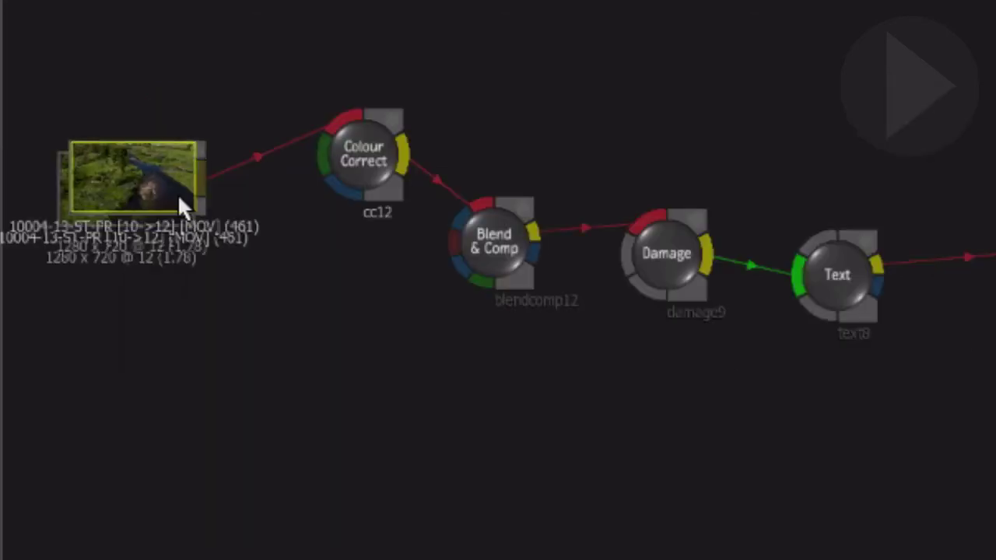
pyautogui.moveTo(178, 196); pyautogui.dragTo(151, 327)
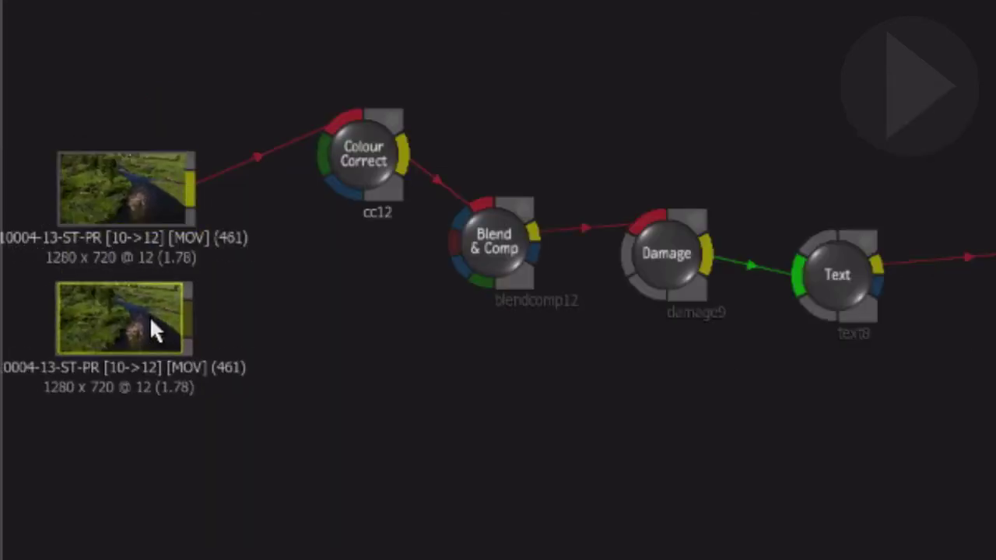
pyautogui.press('Delete')
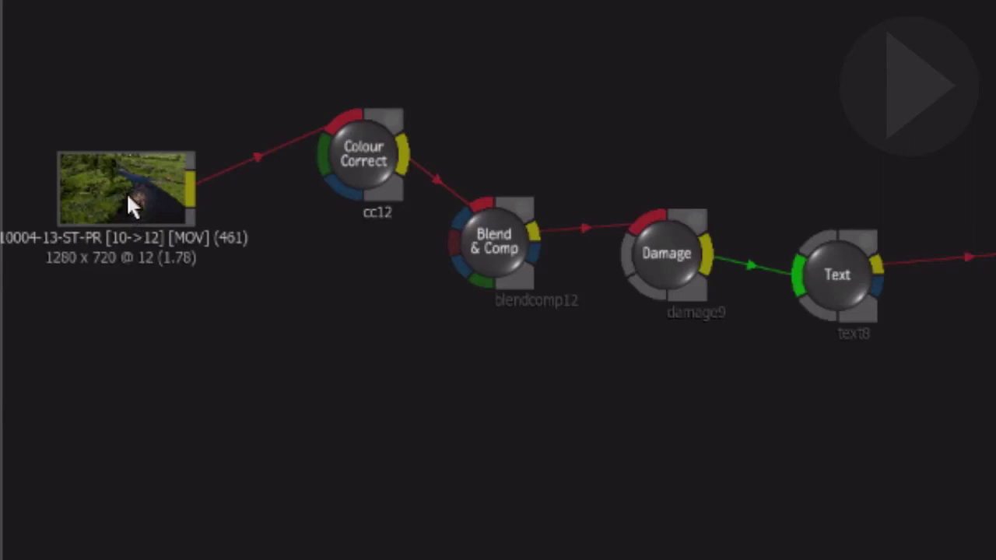
pyautogui.moveTo(130, 206); pyautogui.dragTo(133, 366)
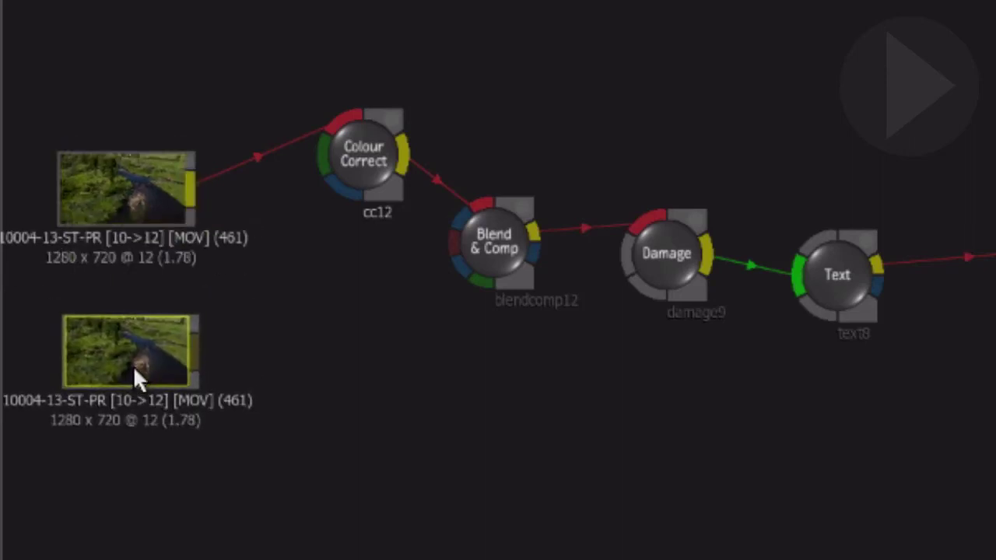
pyautogui.press('Delete')
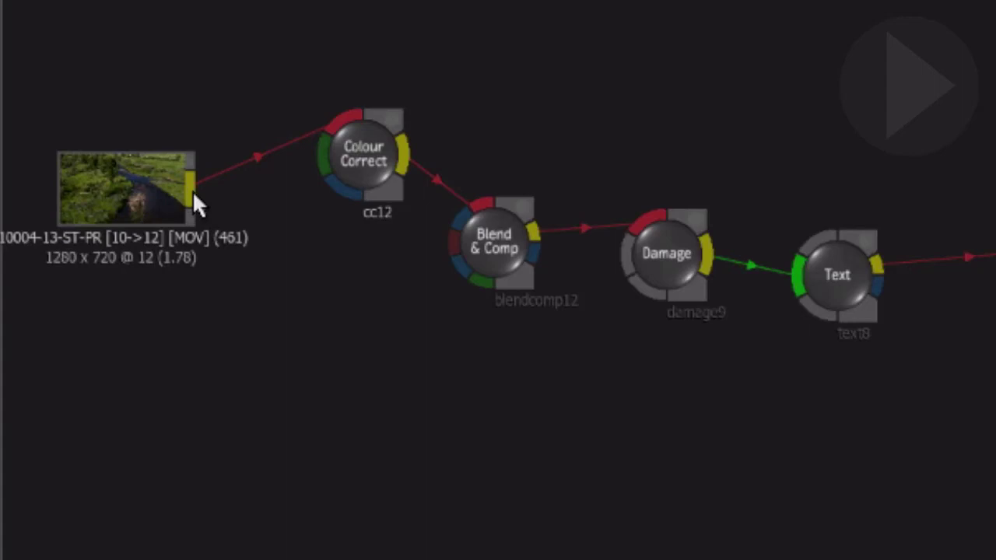
# Wire the clip's output into Blend & Comp, then nudge the clip node to view its settings
pyautogui.moveTo(237, 202); pyautogui.dragTo(454, 251)
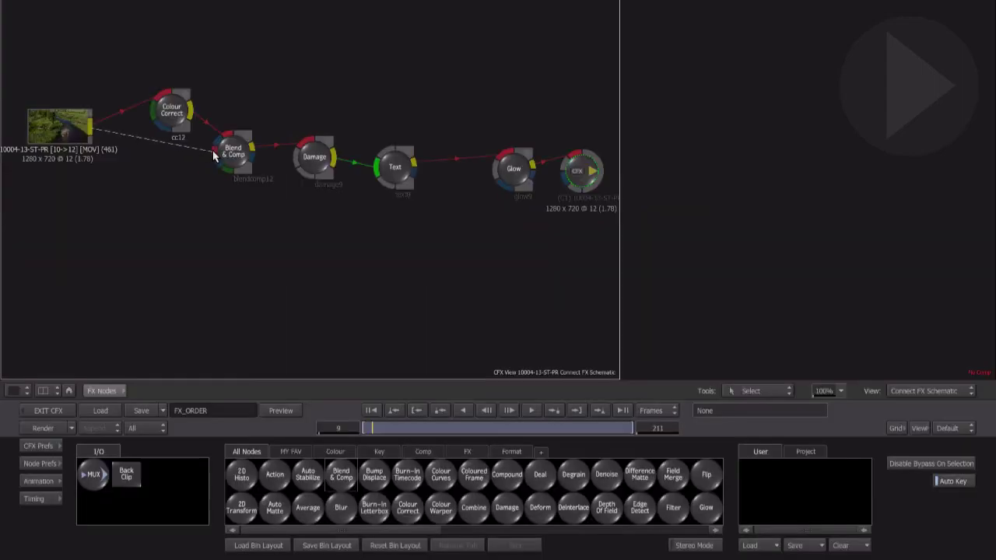
pyautogui.moveTo(214, 156); pyautogui.dragTo(238, 156)
pyautogui.click(238, 156)
pyautogui.moveTo(54, 140); pyautogui.dragTo(63, 155)
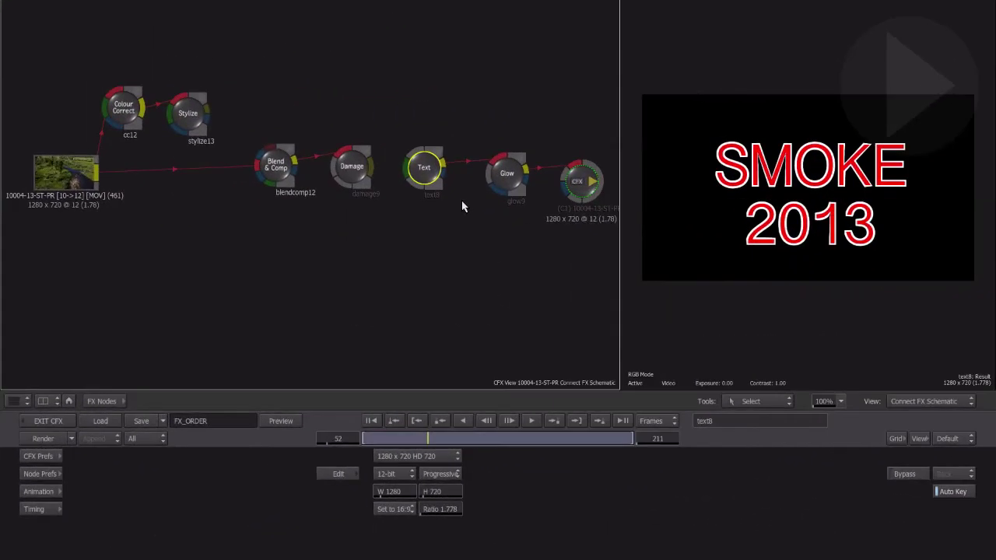
# Kiss Damage onto Text, wire Blend & Comp into Damage, then pull Text away from Damage
pyautogui.moveTo(373, 168); pyautogui.dragTo(403, 168)
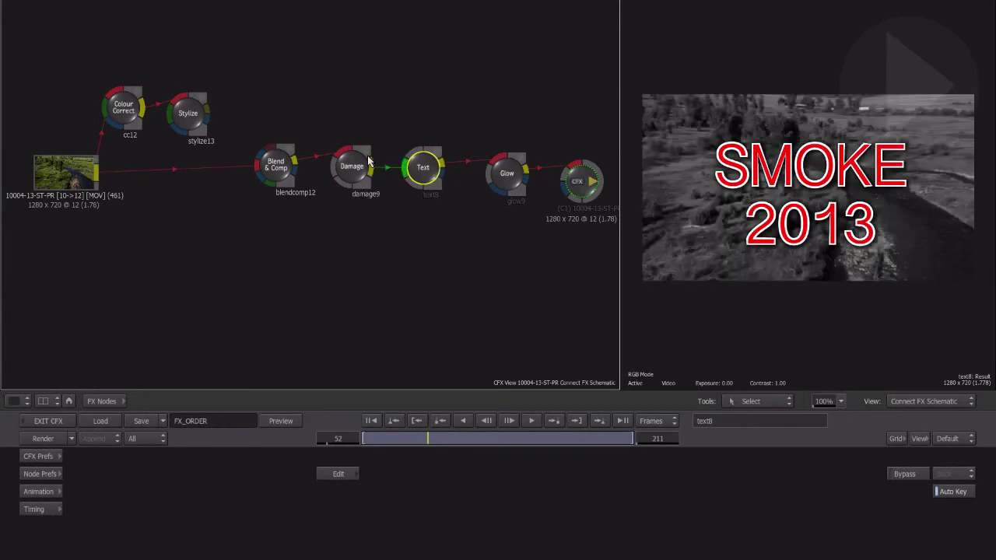
pyautogui.moveTo(299, 169); pyautogui.dragTo(391, 184)
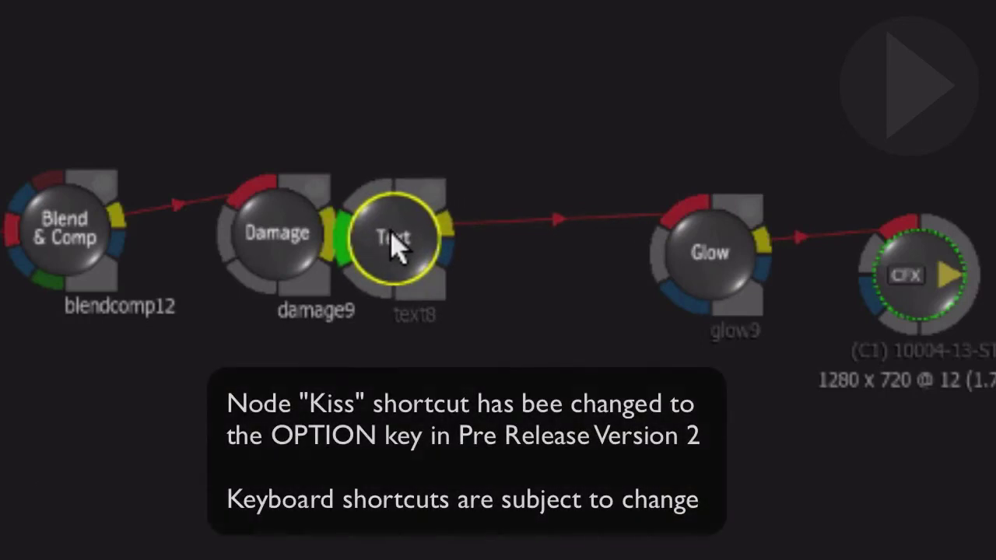
pyautogui.moveTo(392, 233); pyautogui.dragTo(493, 231)
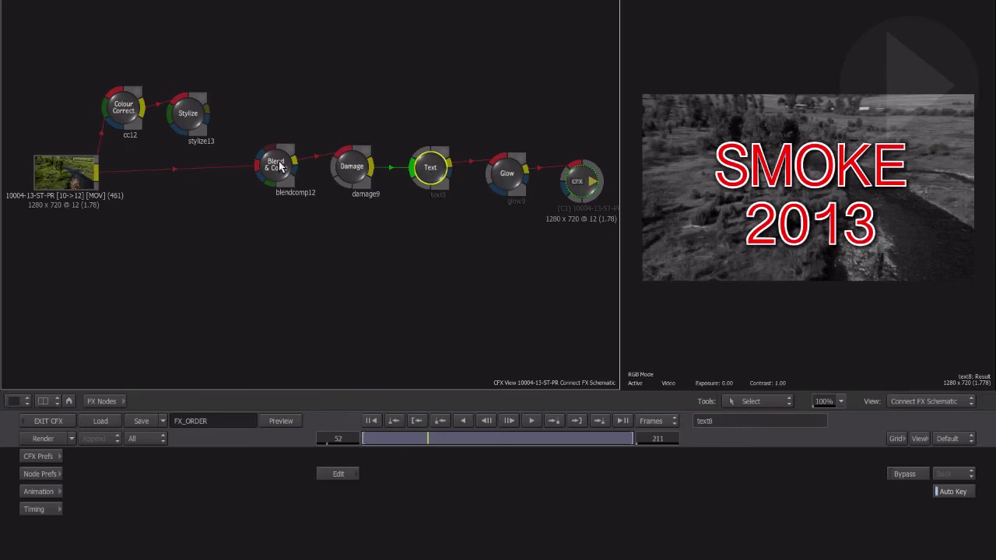
# Show Blend & Comp's Front connector with Shift+Option and attach it to the Stylize node
pyautogui.click(278, 165)
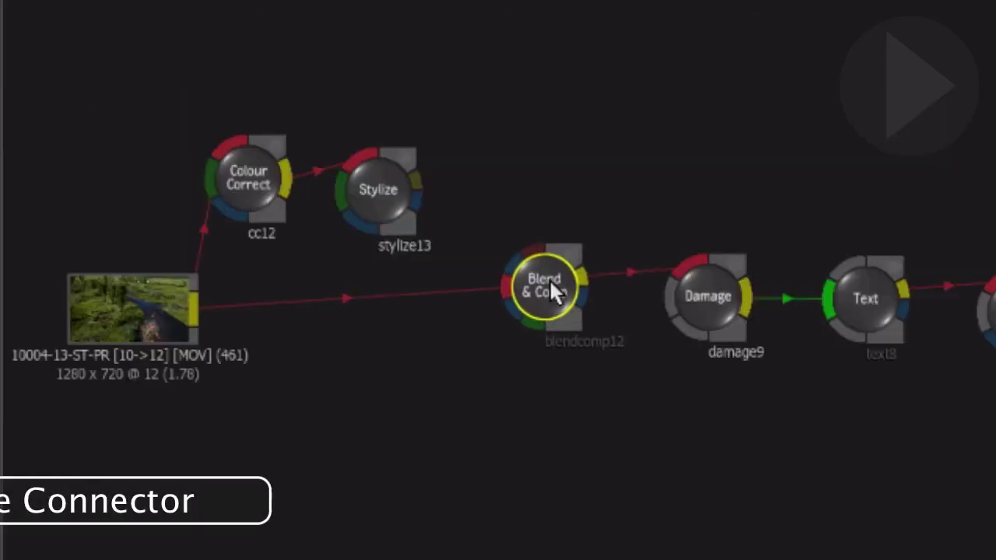
pyautogui.hotkey('shift', 'alt')
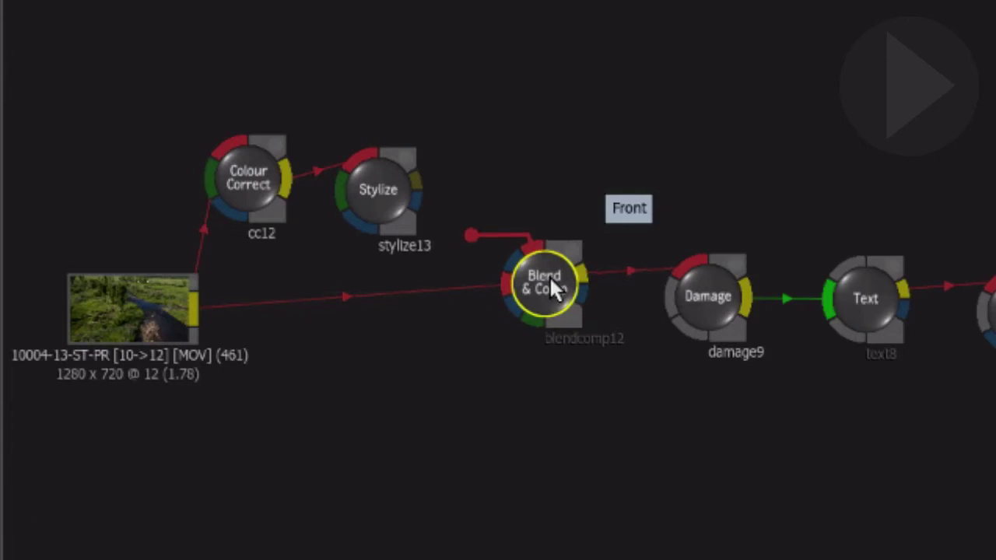
pyautogui.moveTo(550, 284); pyautogui.dragTo(564, 243)
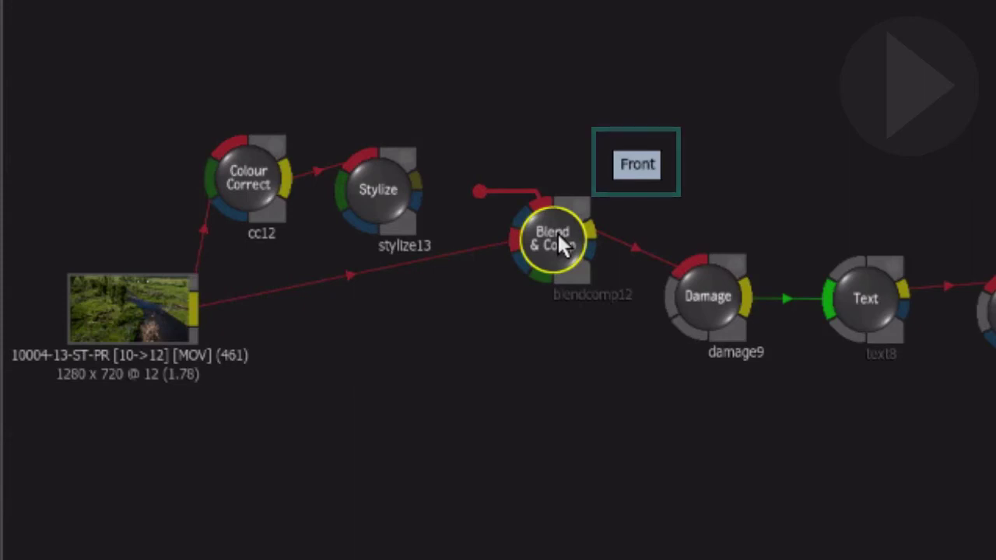
pyautogui.moveTo(558, 235)
pyautogui.mouseDown()
pyautogui.moveTo(516, 217)
pyautogui.moveTo(503, 254)
pyautogui.moveTo(499, 225)
pyautogui.moveTo(496, 244)
pyautogui.moveTo(499, 224)
pyautogui.moveTo(544, 218)
pyautogui.moveTo(545, 238)
pyautogui.mouseUp()
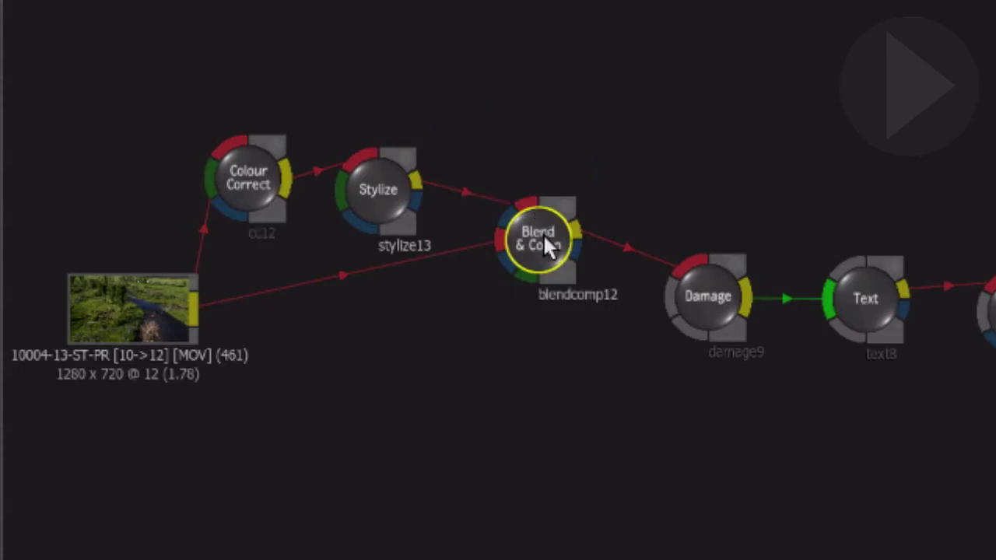
# Delete the Damage node from its right-click menu, then undo the deletion
pyautogui.click(707, 285)
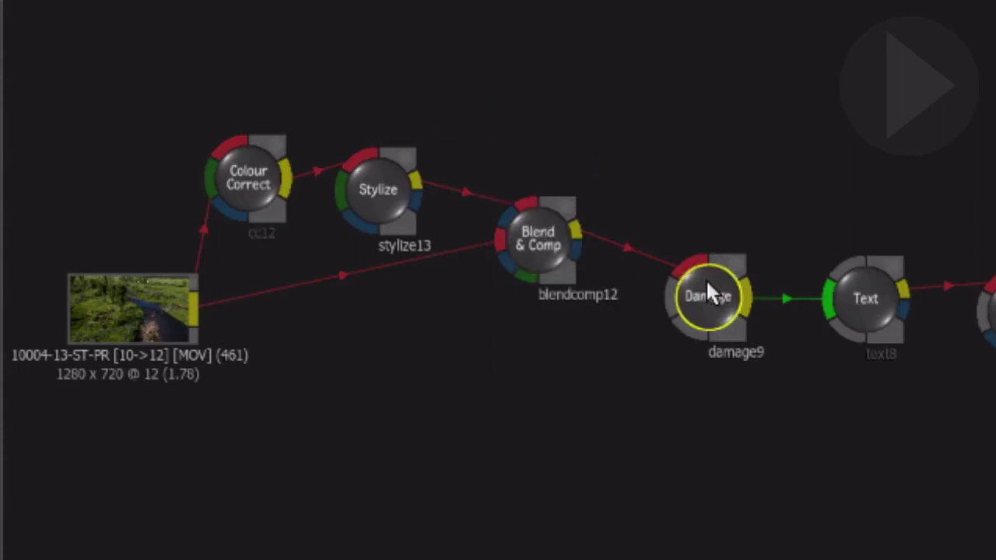
pyautogui.rightClick(709, 284)
pyautogui.click(768, 394)
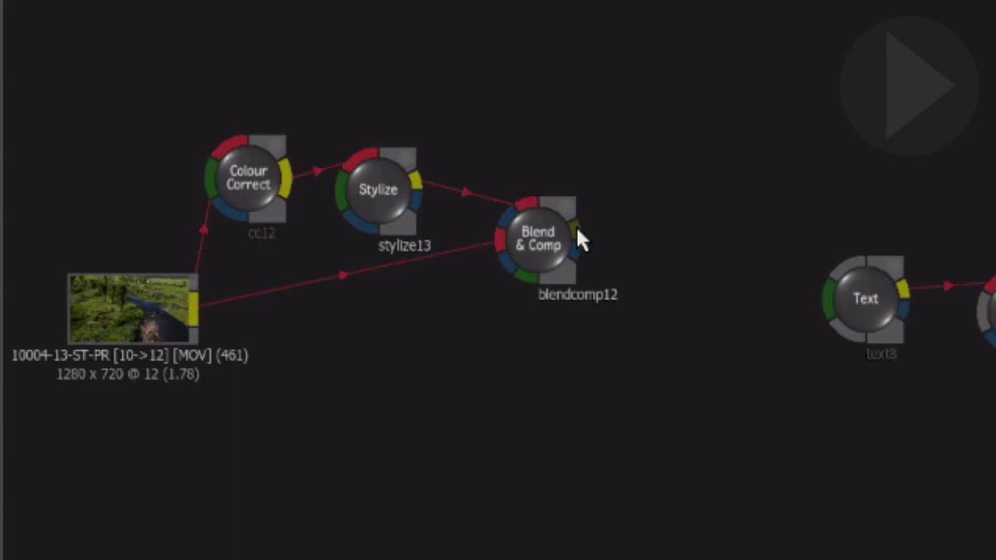
pyautogui.hotkey('ctrl', 'z')
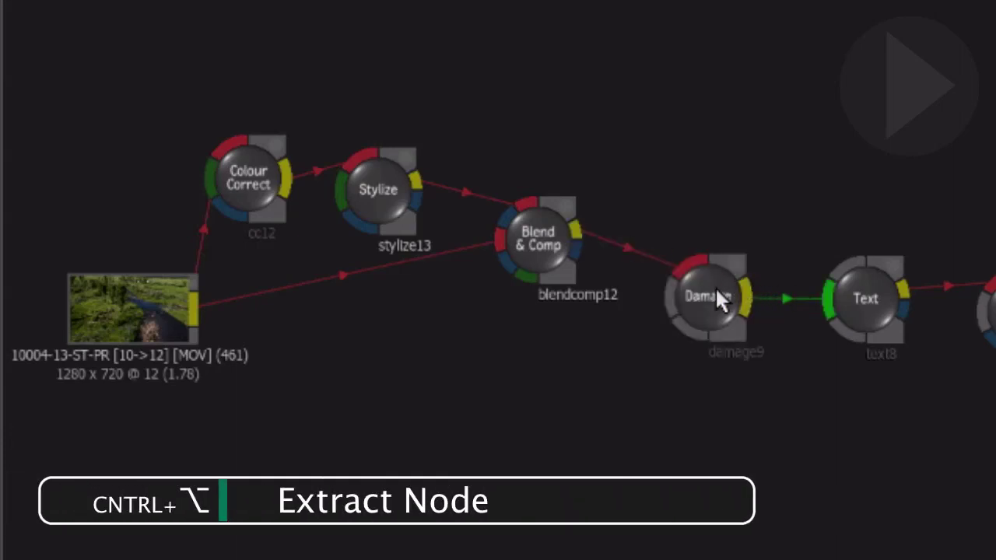
# Extract Damage from the chain, drop it in the trash, and move Text down
pyautogui.moveTo(715, 287); pyautogui.dragTo(704, 451)
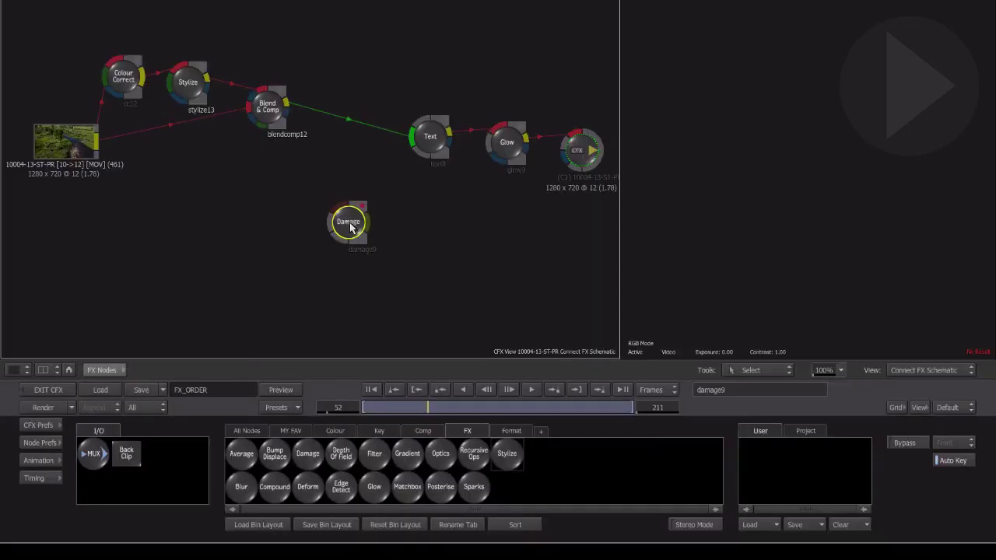
pyautogui.moveTo(345, 224); pyautogui.dragTo(333, 546)
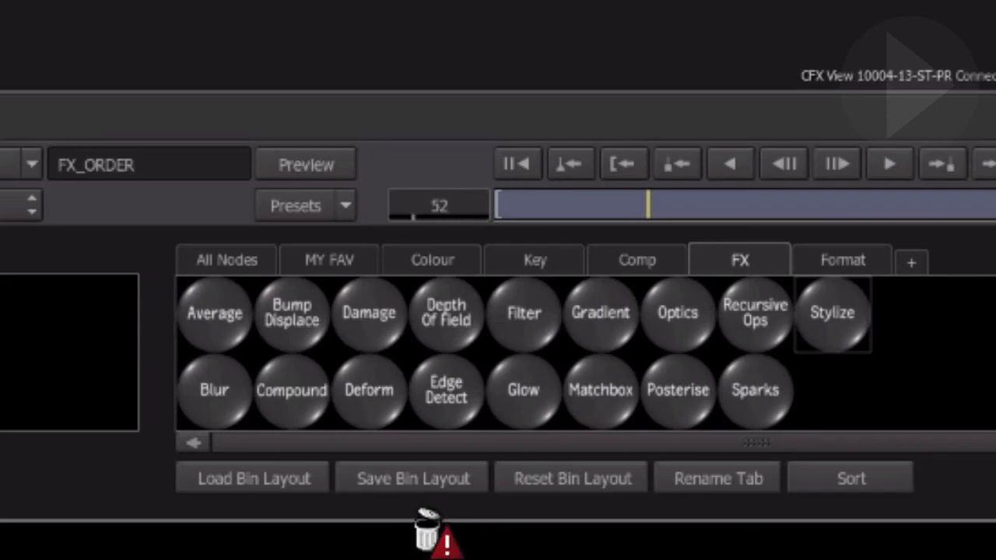
pyautogui.moveTo(428, 530); pyautogui.dragTo(428, 529)
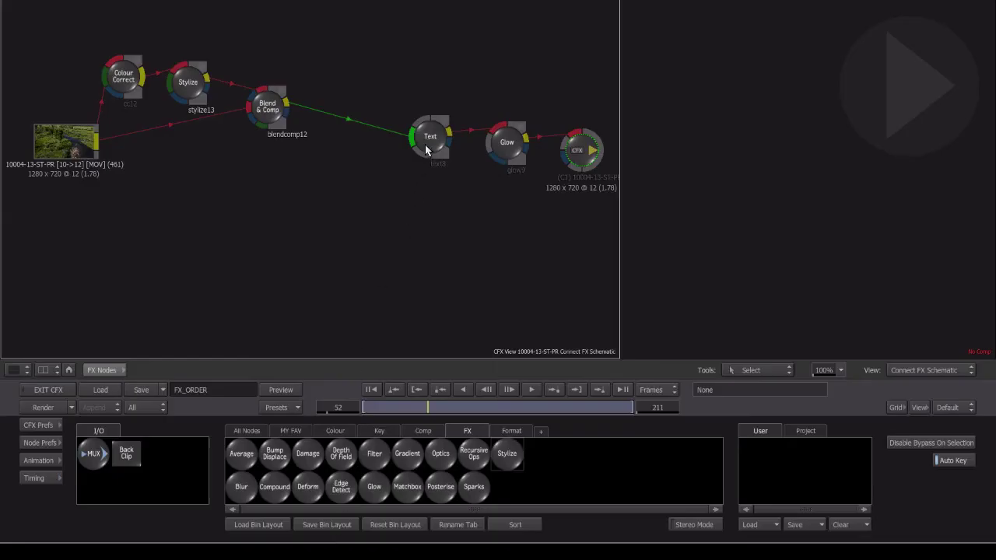
pyautogui.moveTo(431, 138); pyautogui.dragTo(408, 557)
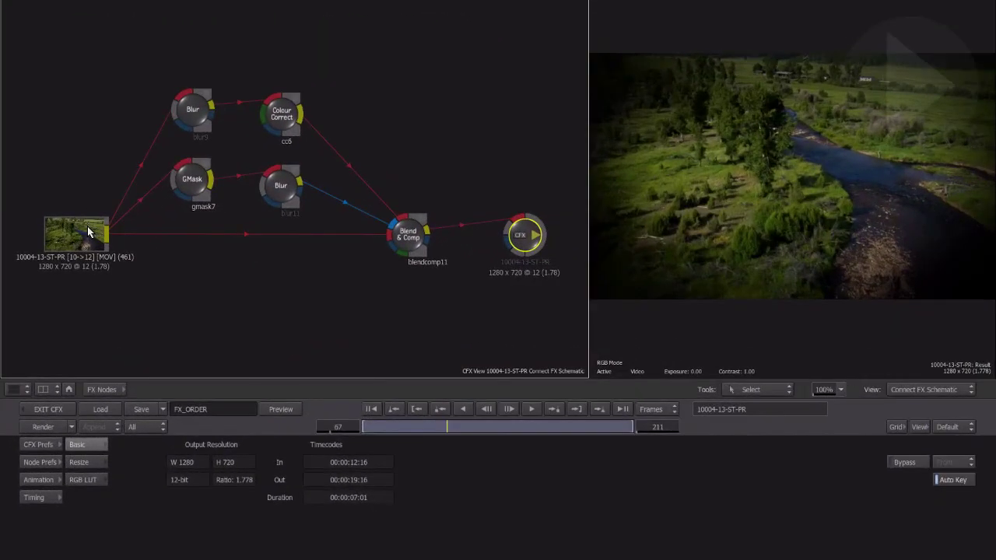
# View the clip, Blur, Colour Correct, Blend & Comp, output and GMask results, ending on the output
pyautogui.click(246, 235)
pyautogui.click(191, 115)
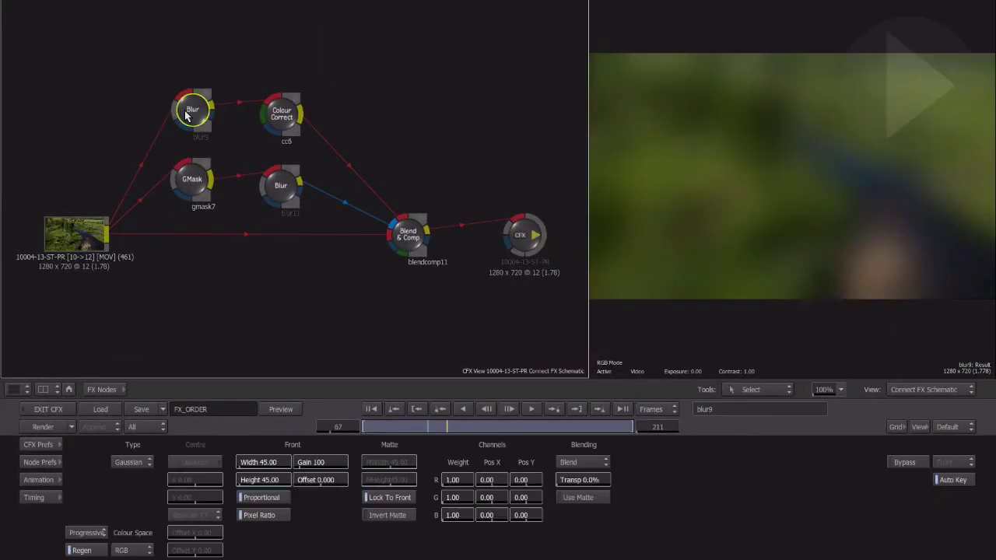
pyautogui.click(286, 106)
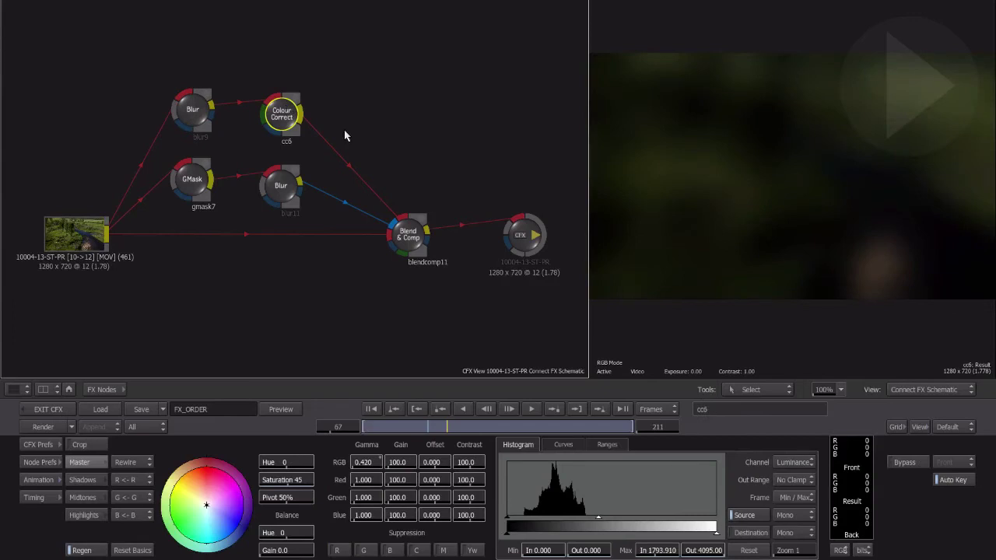
pyautogui.click(410, 230)
pyautogui.click(519, 237)
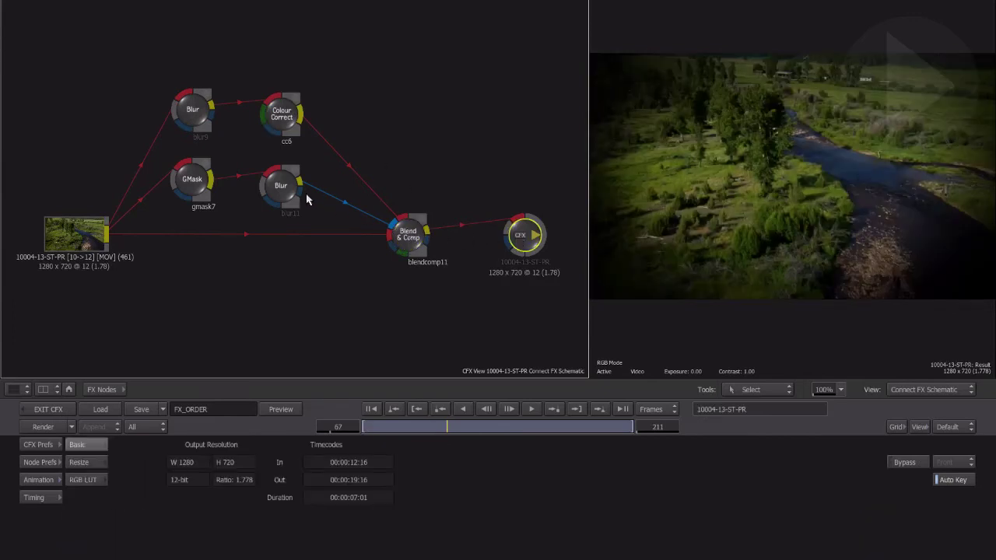
pyautogui.click(187, 180)
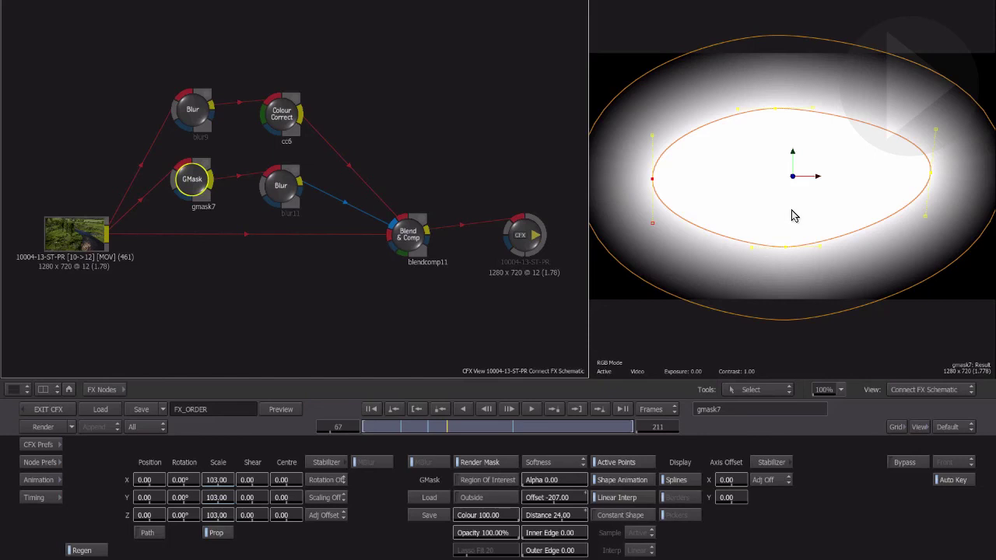
pyautogui.click(526, 235)
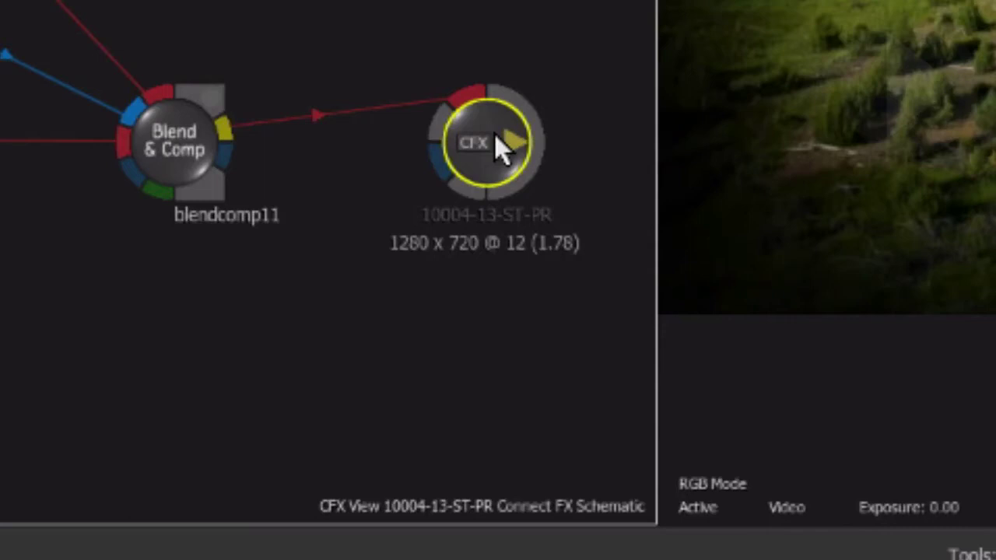
# Set the CFX output as Context 1, display it, and drag the GMask ellipse's top down
pyautogui.rightClick(529, 238)
pyautogui.click(592, 472)
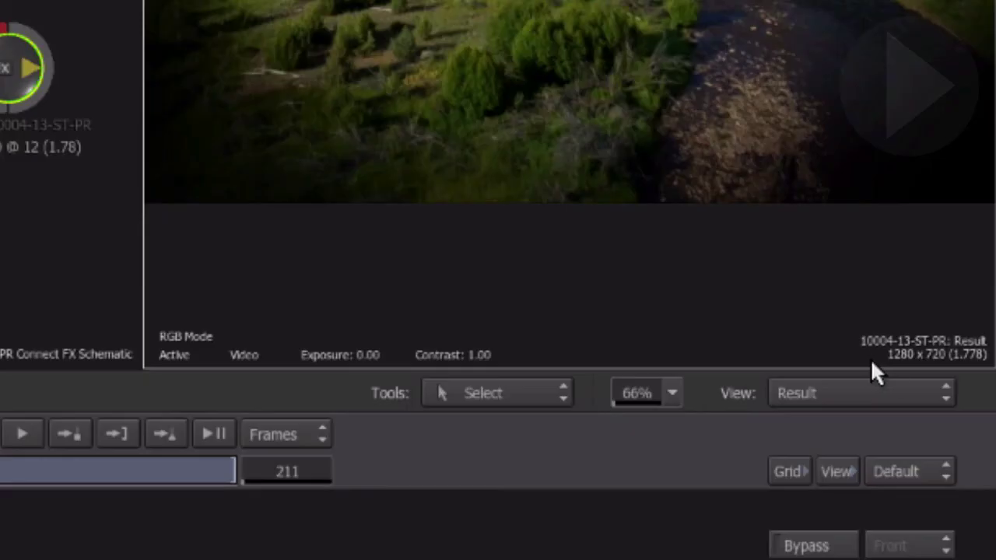
pyautogui.click(945, 385)
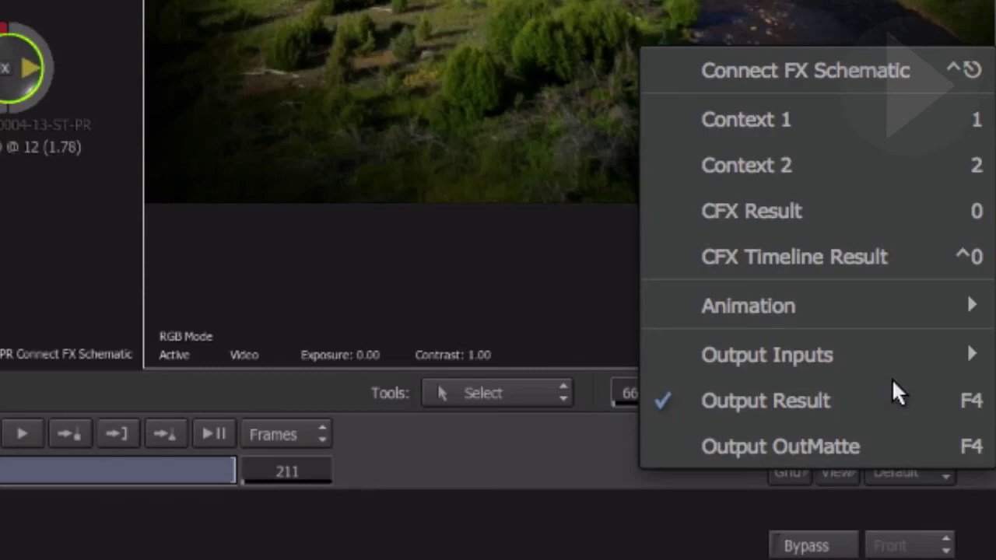
pyautogui.click(803, 120)
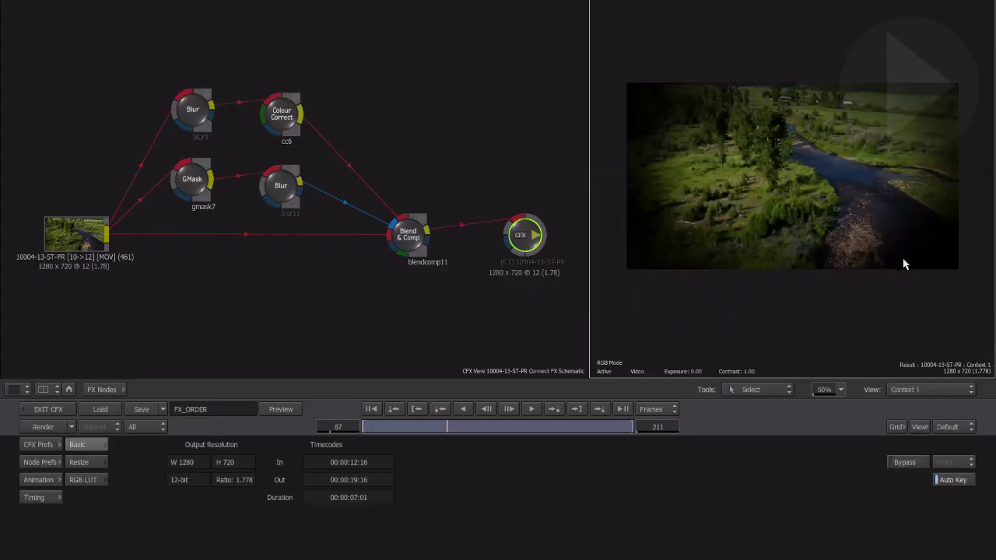
pyautogui.click(194, 185)
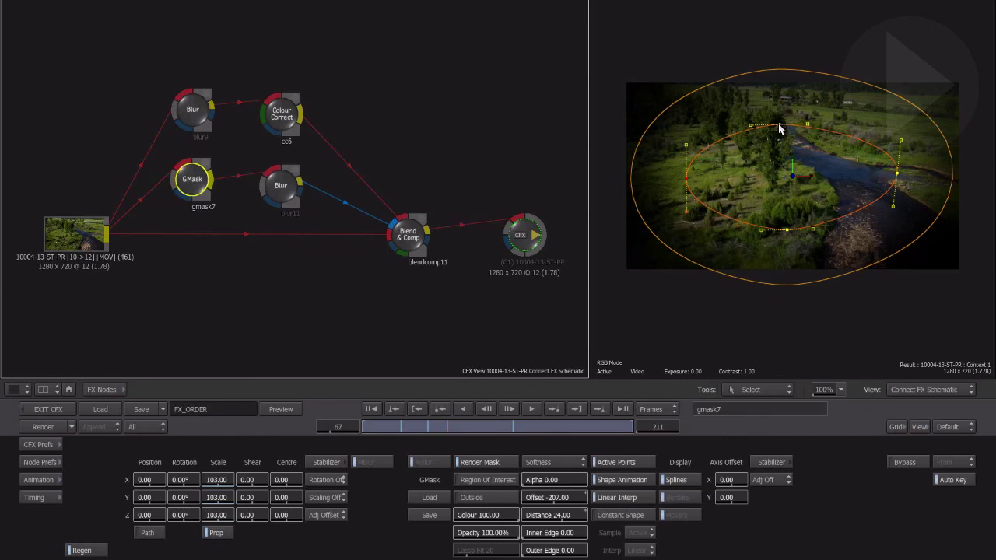
pyautogui.moveTo(779, 126)
pyautogui.mouseDown()
pyautogui.moveTo(782, 183)
pyautogui.moveTo(780, 122)
pyautogui.moveTo(778, 141)
pyautogui.mouseUp()
# Display Context 1, then assign Colour Correct as Context 1 and Blend & Comp as Context 2
pyautogui.press('1')
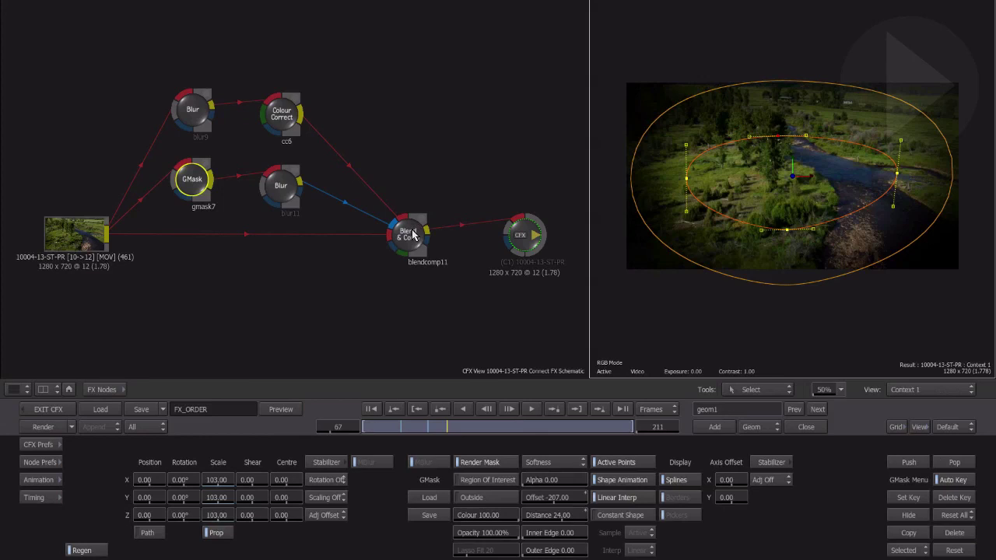
pyautogui.click(282, 110)
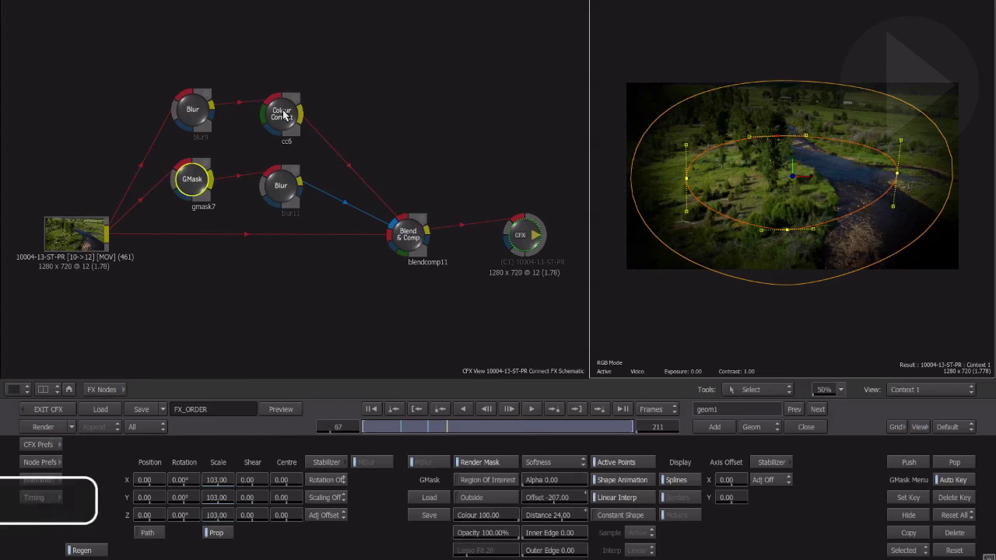
pyautogui.click(407, 231)
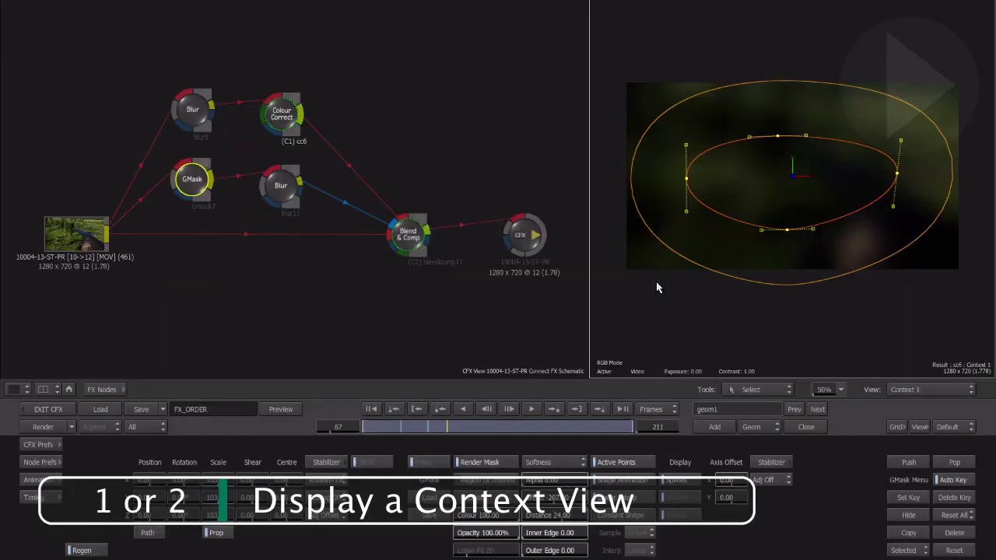
# Toggle the viewer between Context 2 and Context 1, ending on Context 2
pyautogui.press('2')
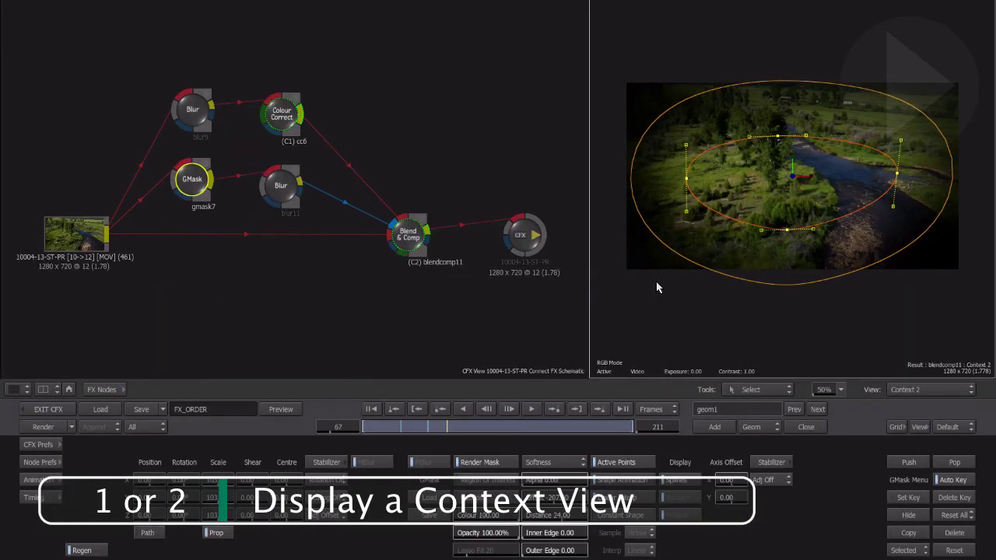
pyautogui.press('1')
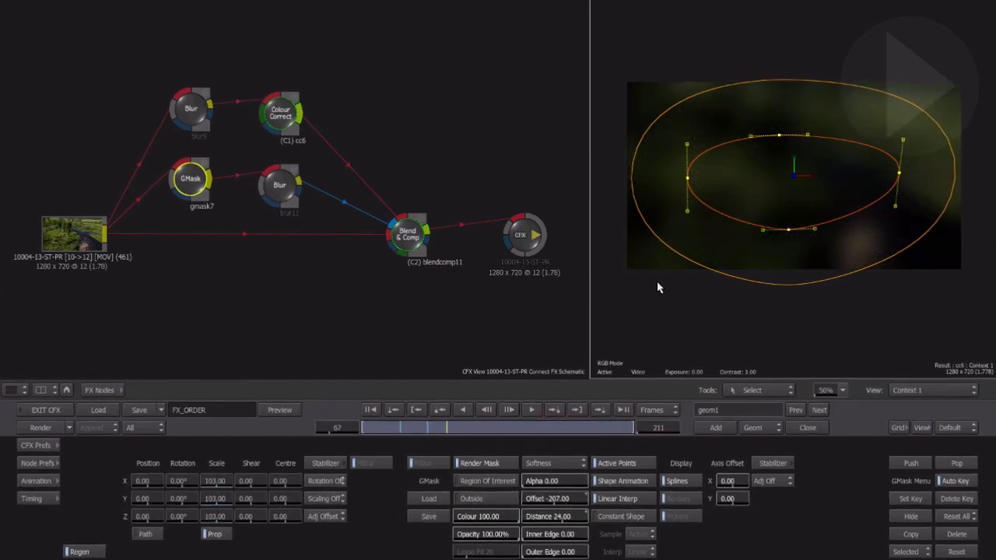
pyautogui.press('2')
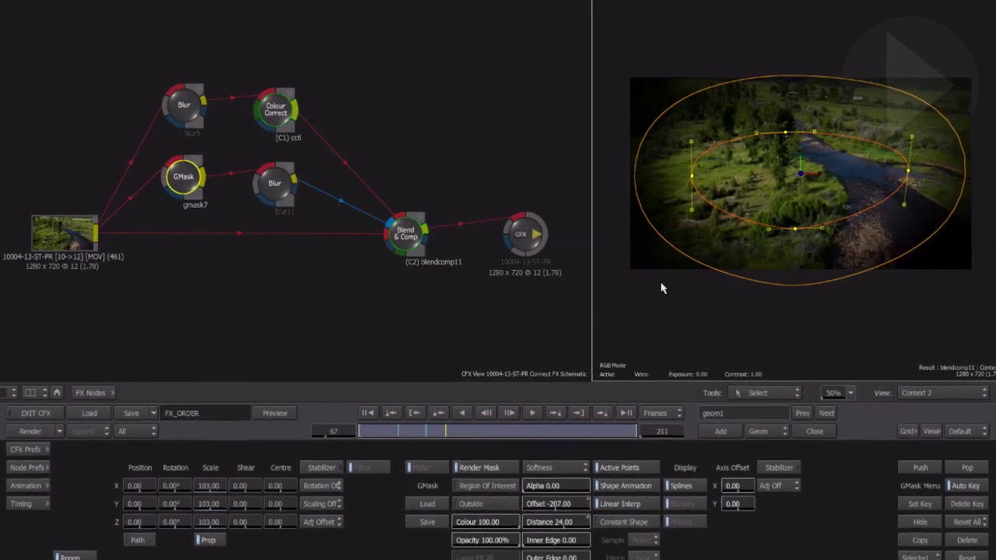